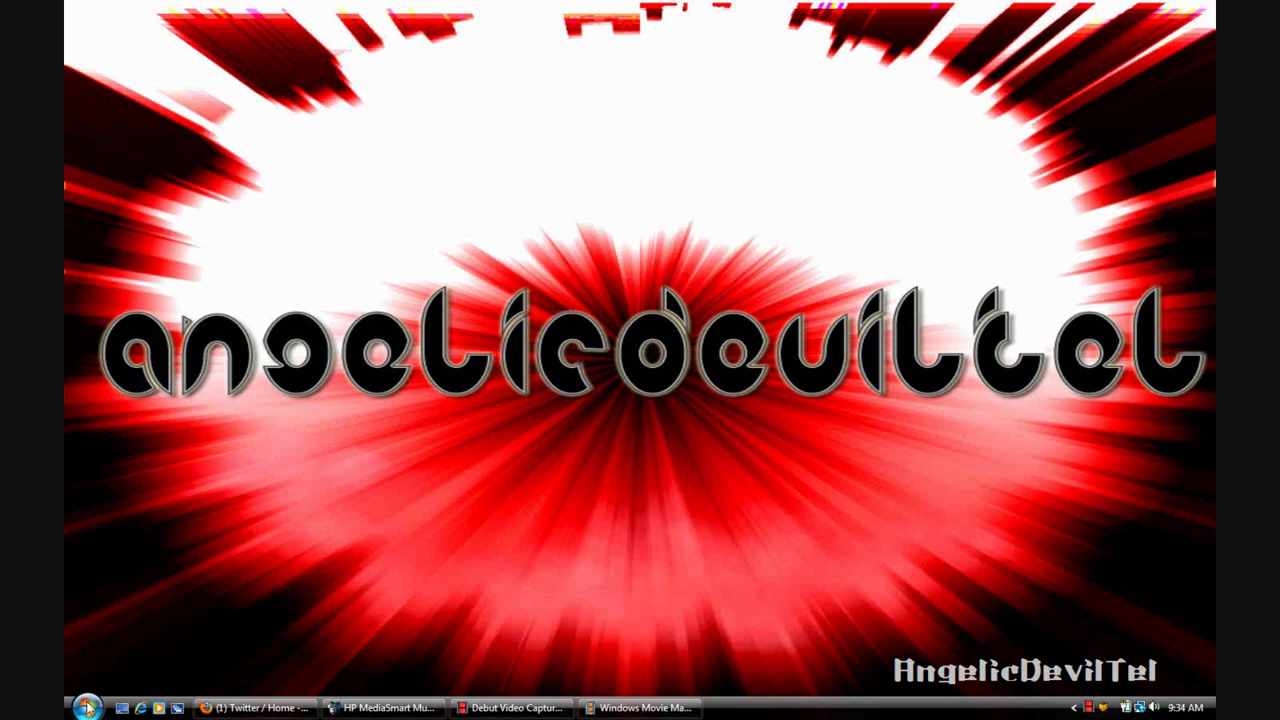
Switch to Windows Movie Maker and open the Narrate Timeline panel from the Tools menu.
left_click(87, 708)
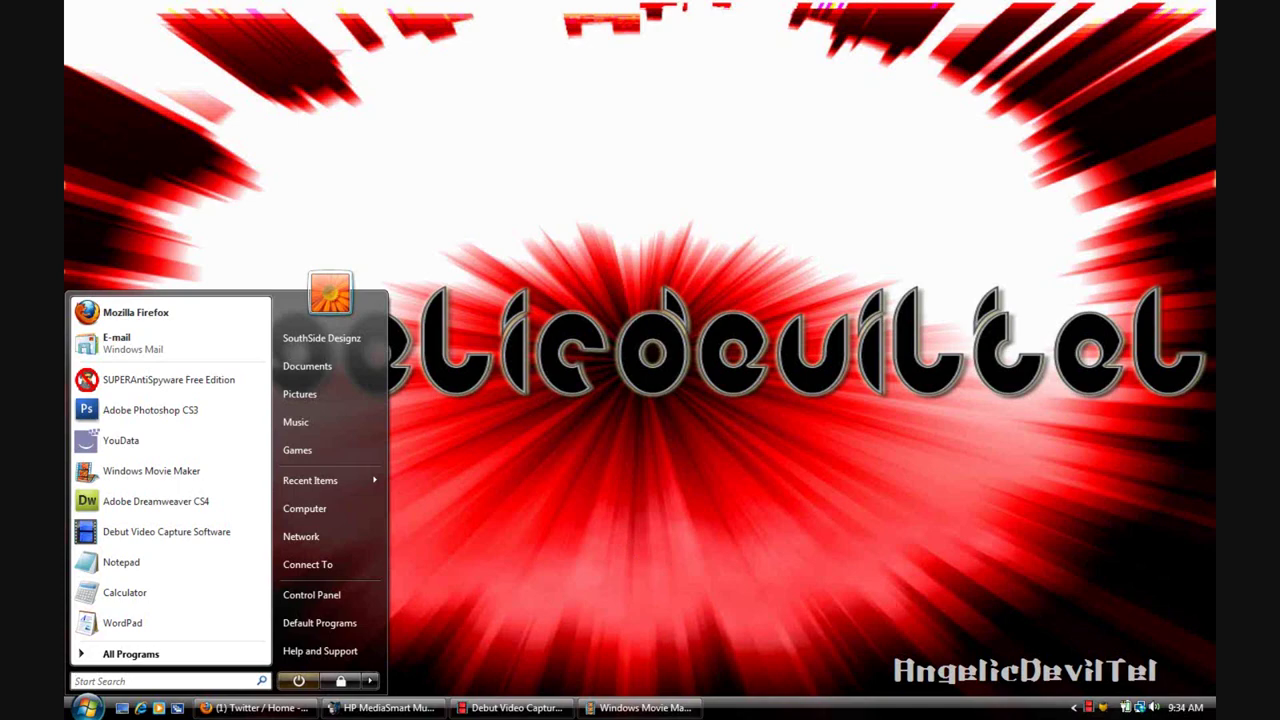
left_click(640, 707)
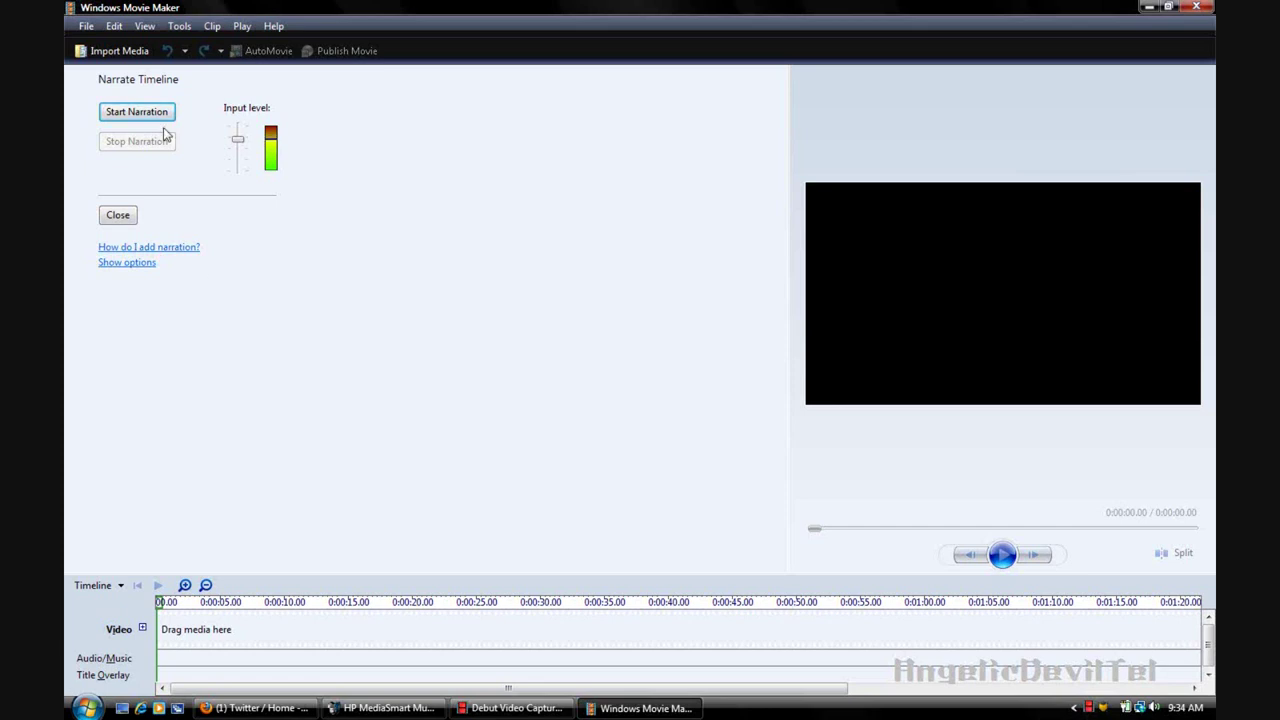
left_click(180, 27)
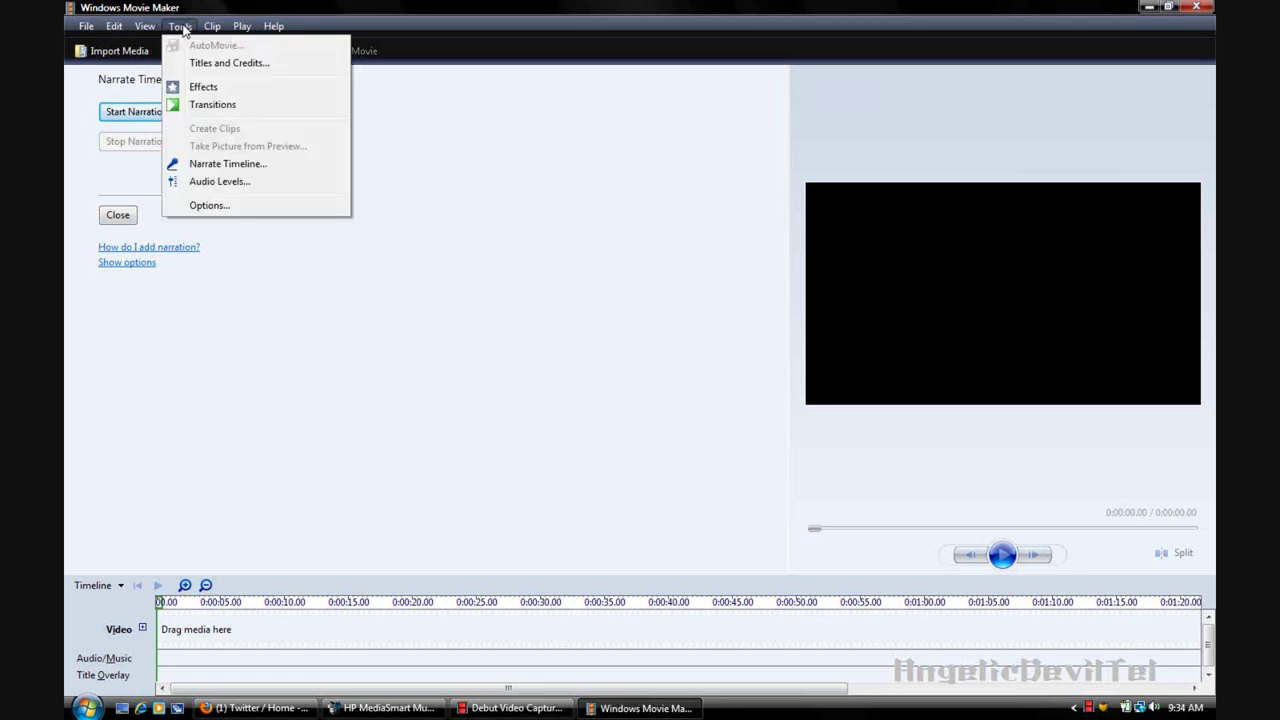
left_click(252, 166)
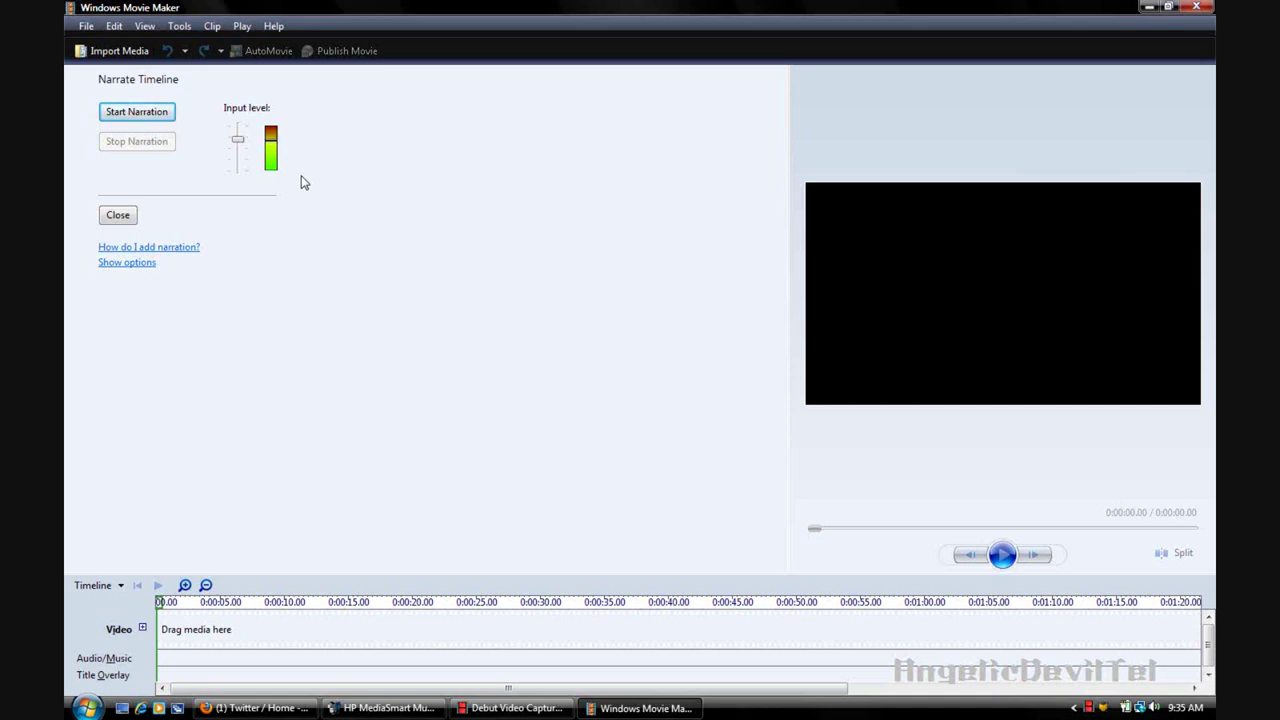
Show the narration options and keep Integrated Microphone Array as the audio device.
left_click(138, 264)
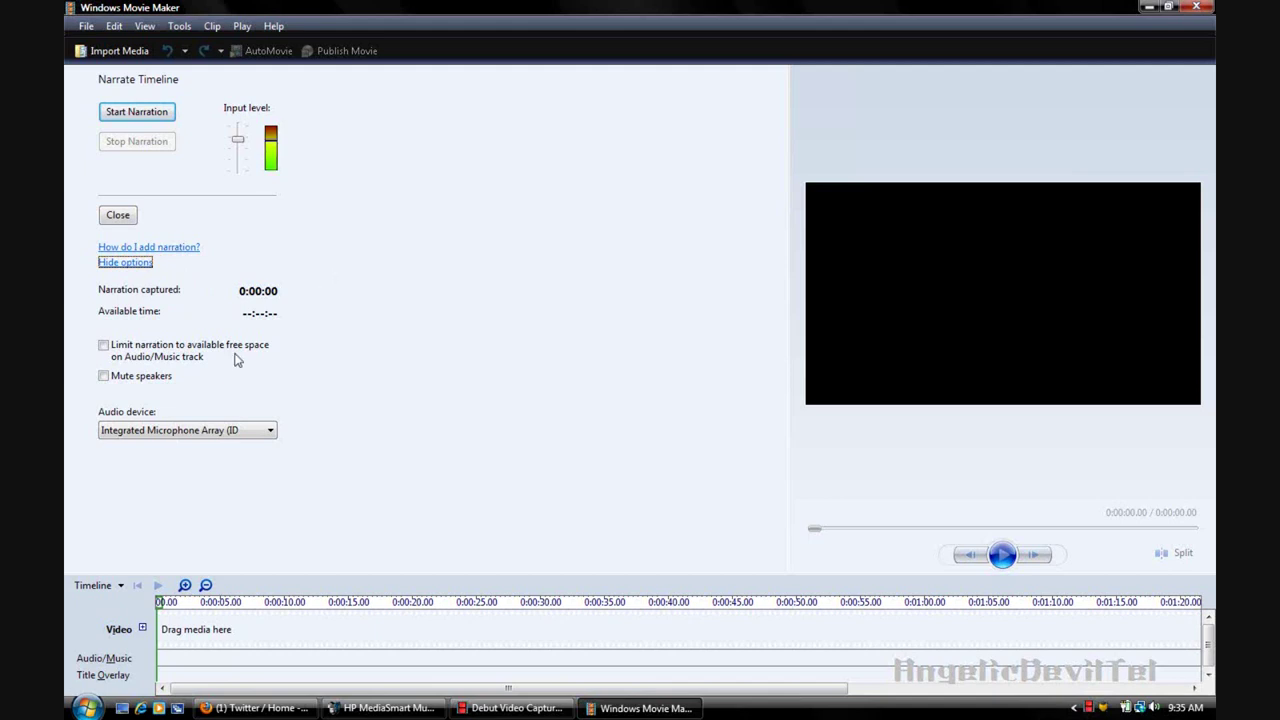
left_click(270, 432)
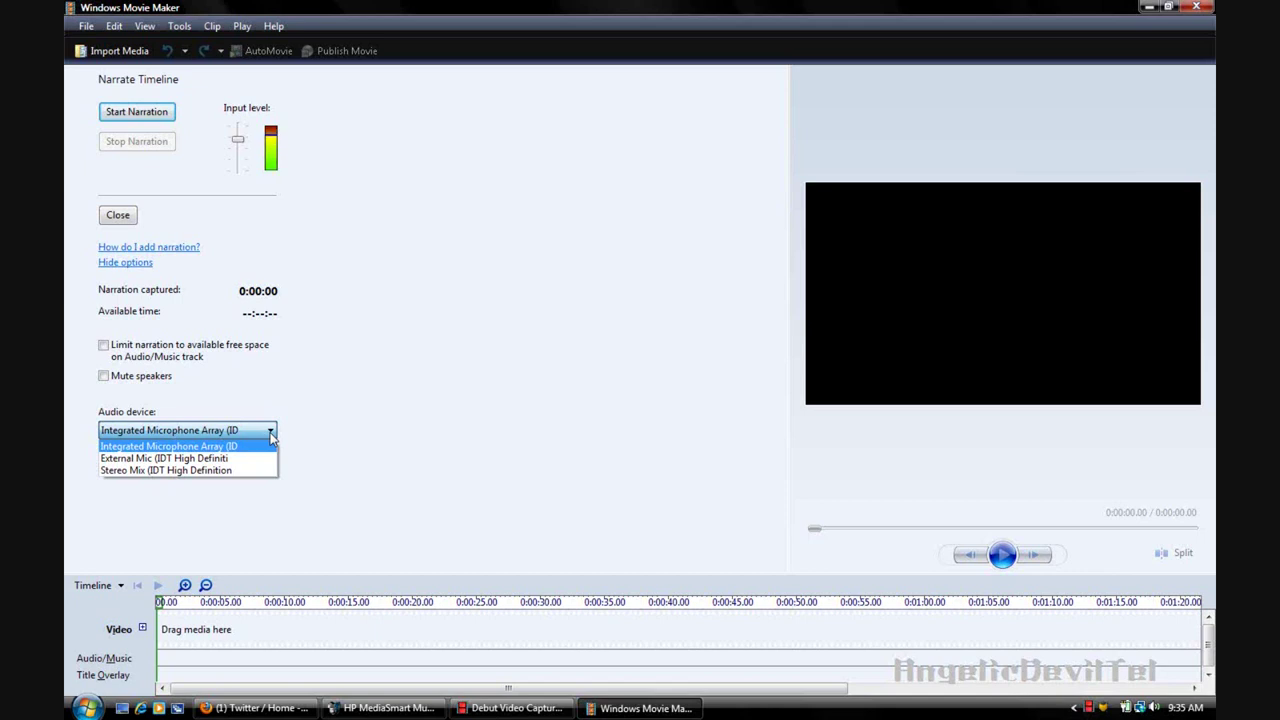
left_click(271, 437)
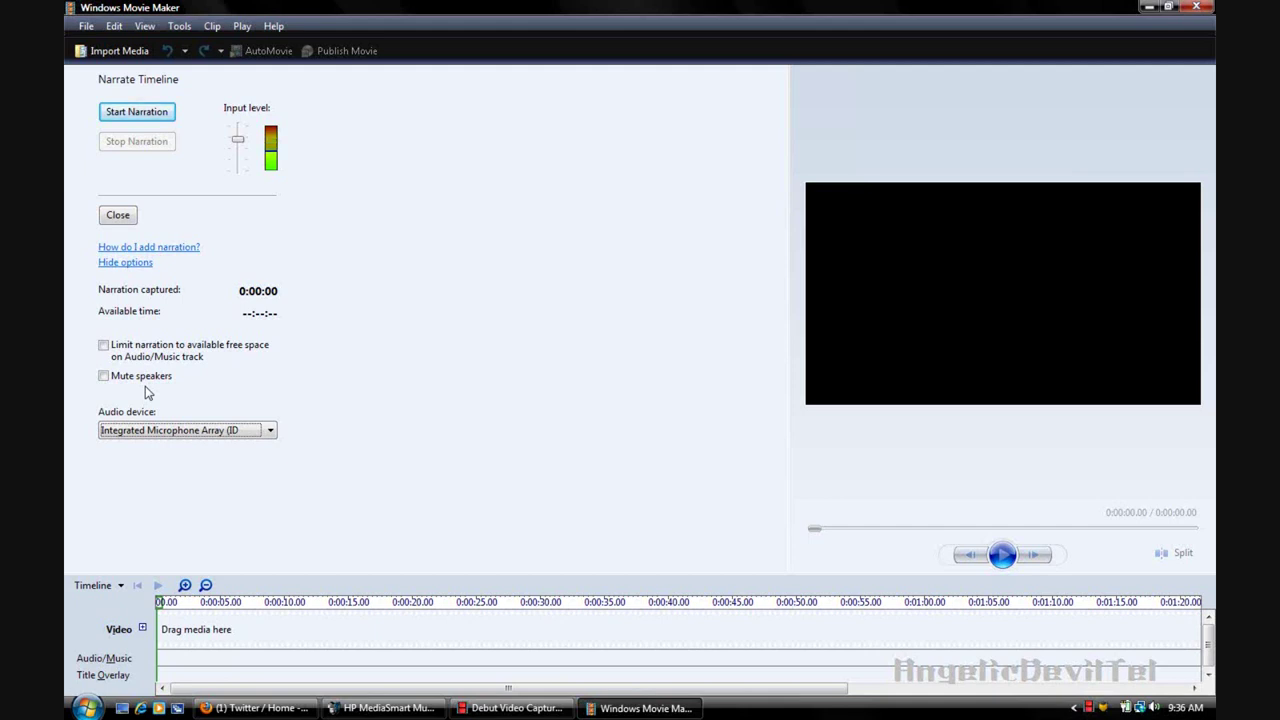
Hide the extra narration options before recording.
left_click(135, 268)
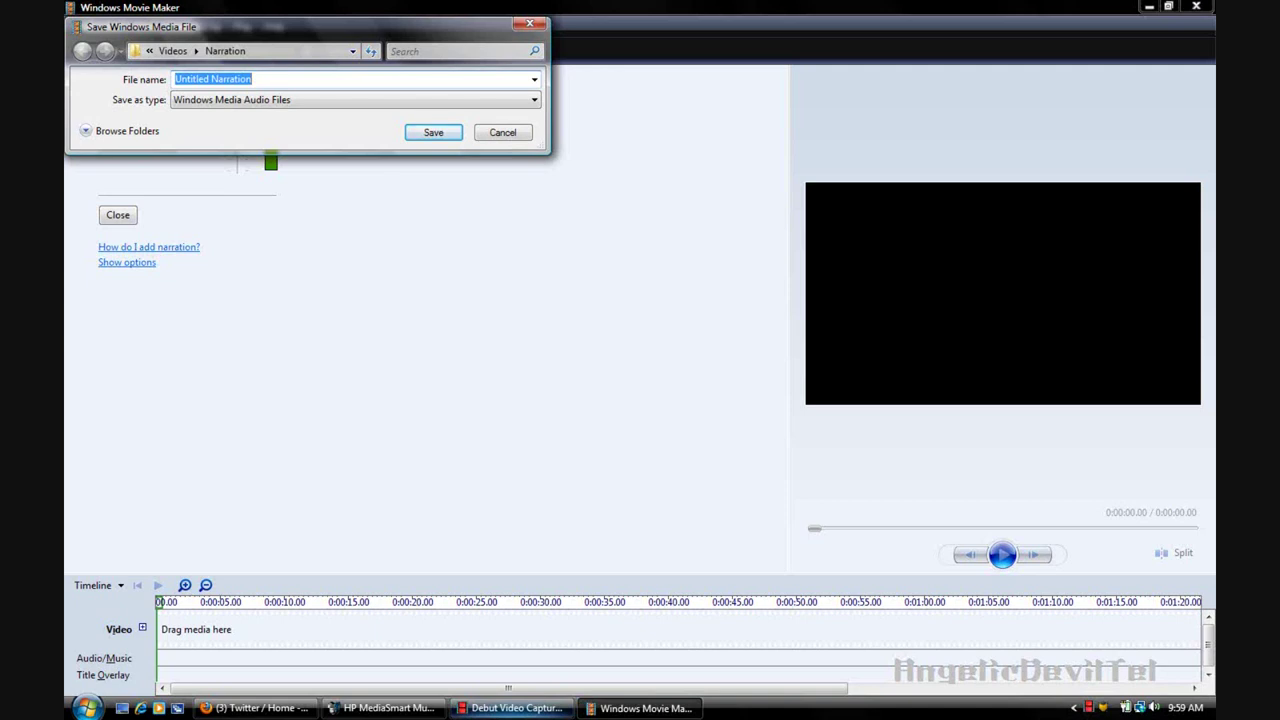
Save the recorded narration under the file name 'audiocast1'.
type("au")
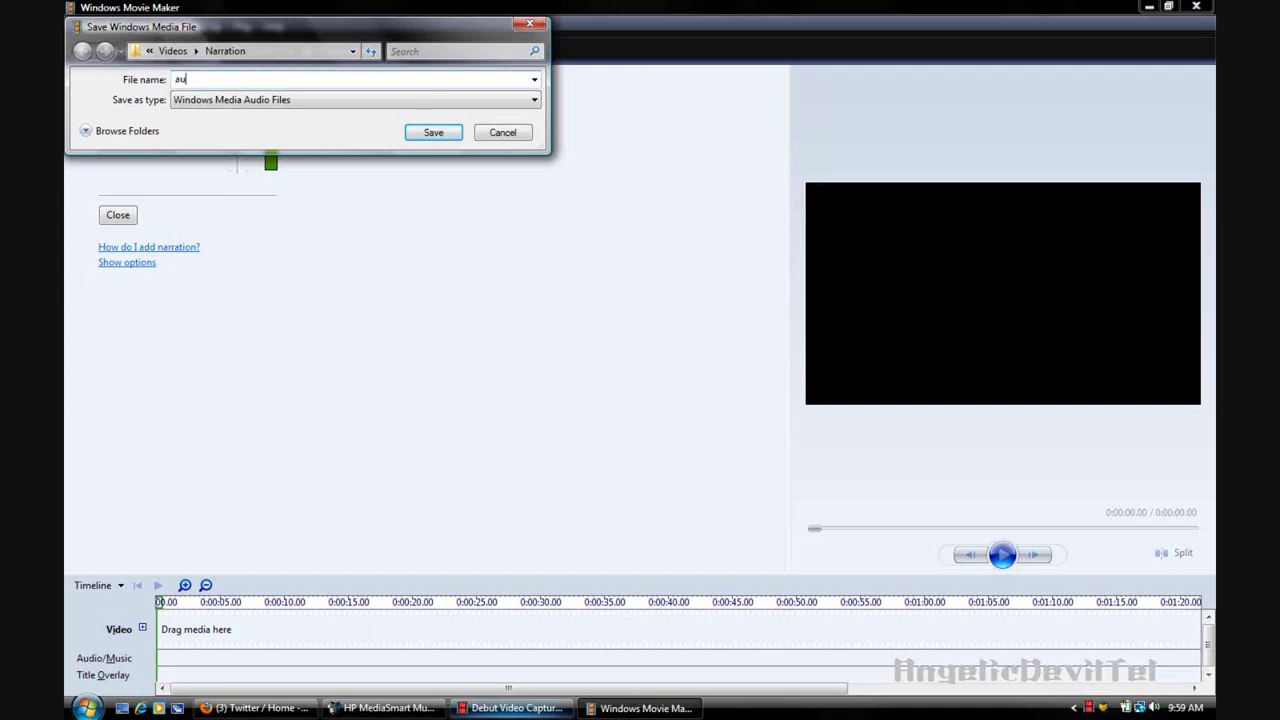
type("diocast1")
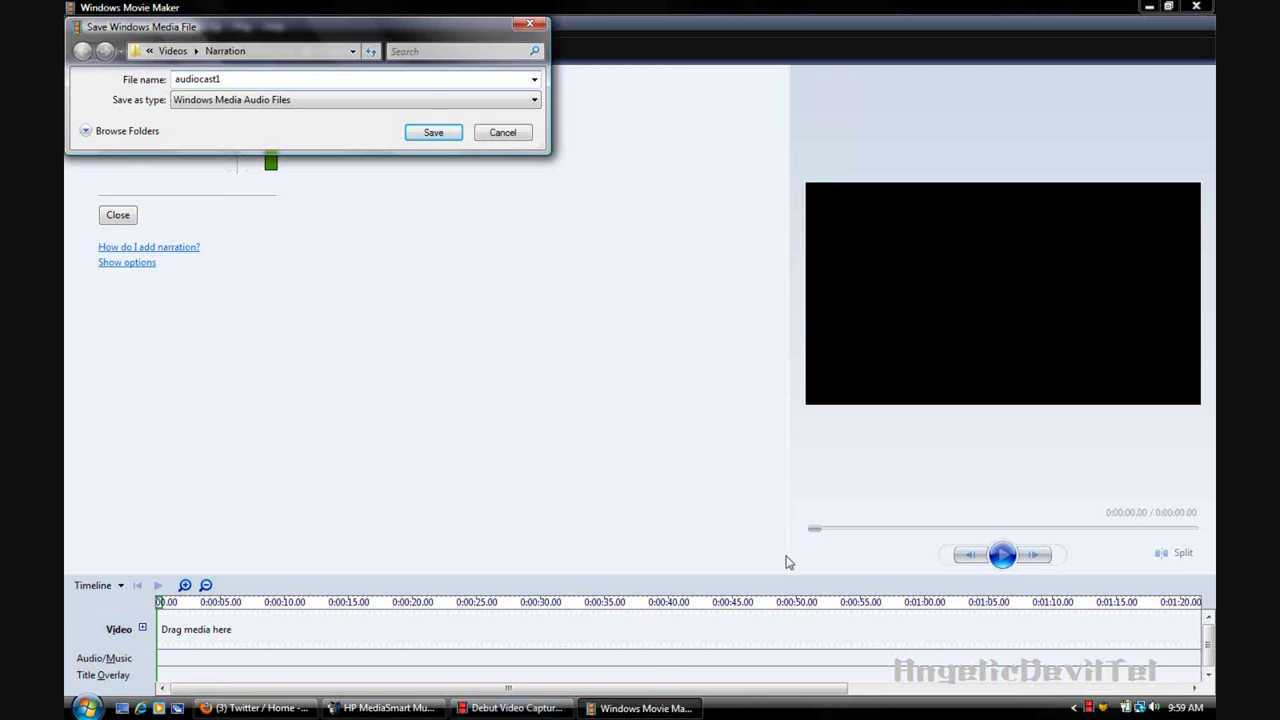
left_click(433, 134)
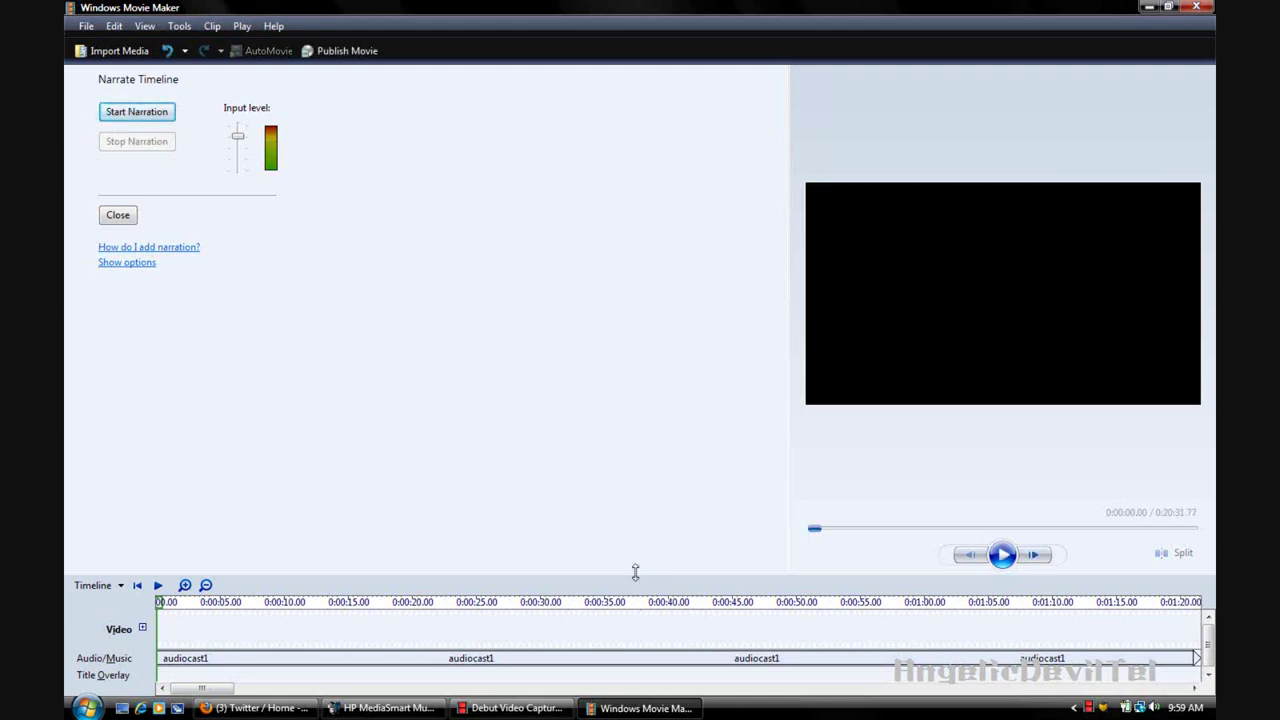
Enlarge the timeline to reveal the audiocast1 narration waveform.
left_click_drag(635, 572, 637, 262)
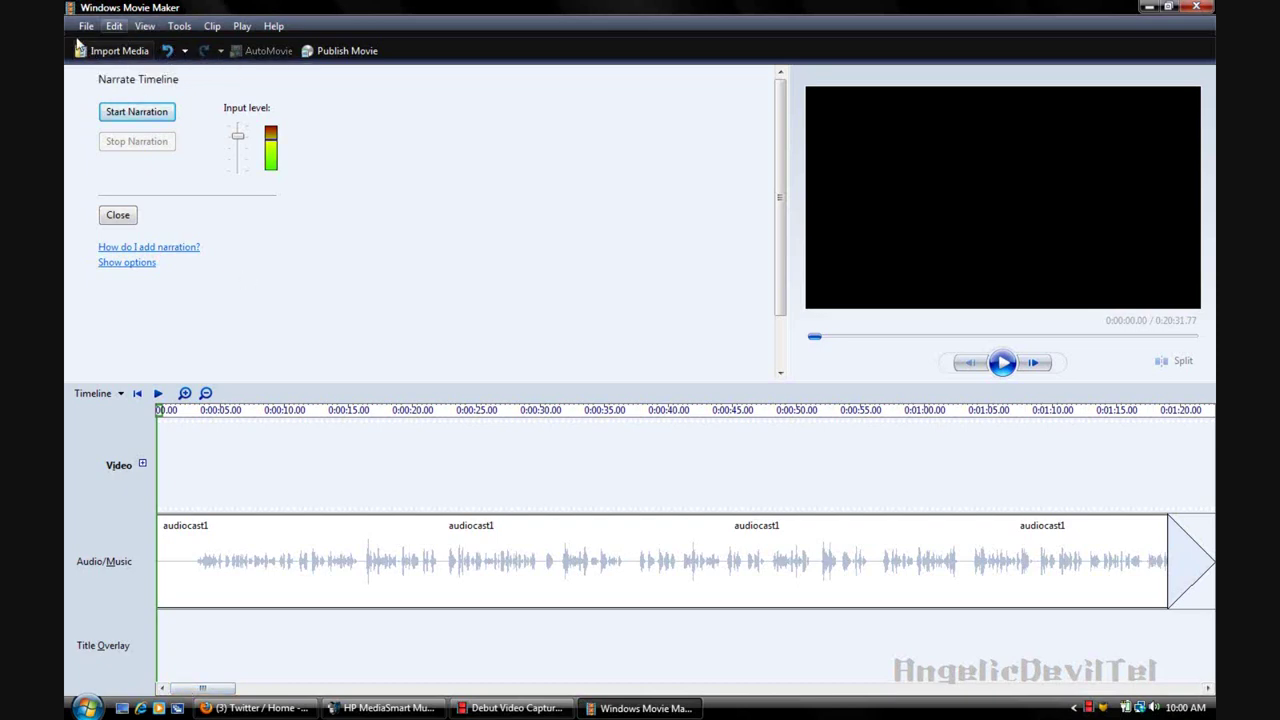
Close the narration panel and browse the Music folder to import audio.
left_click(118, 216)
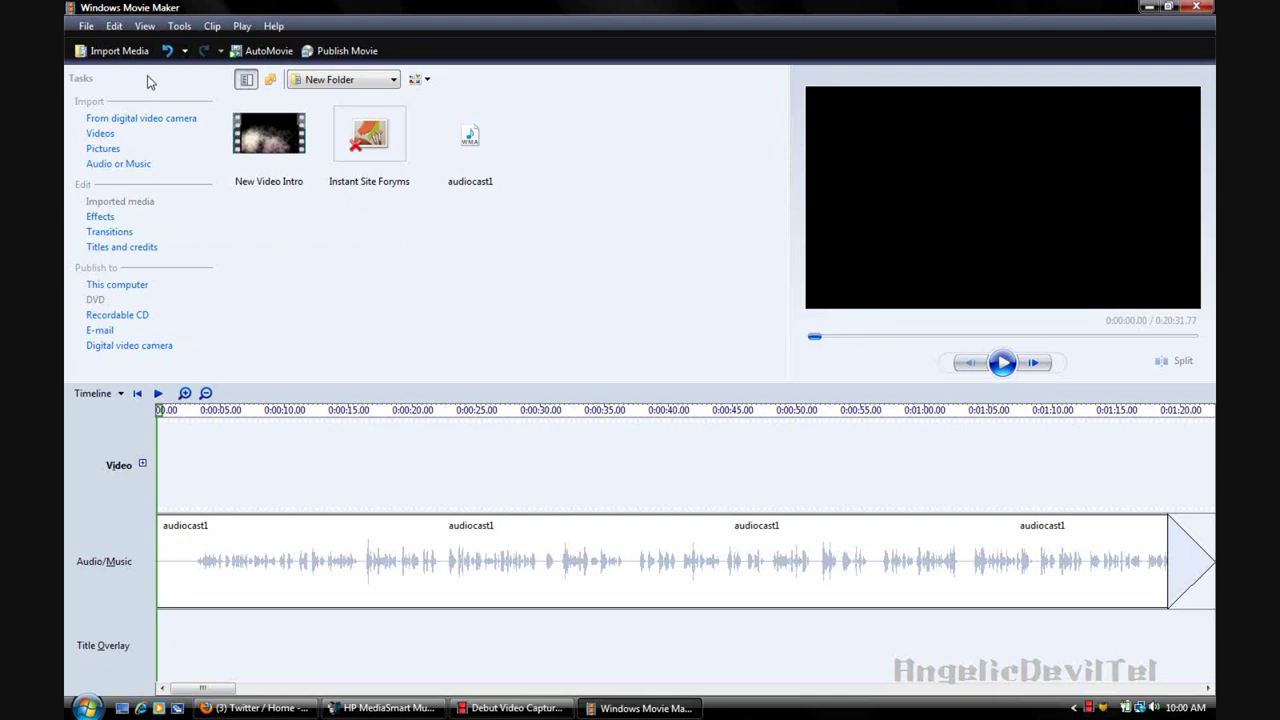
left_click(131, 170)
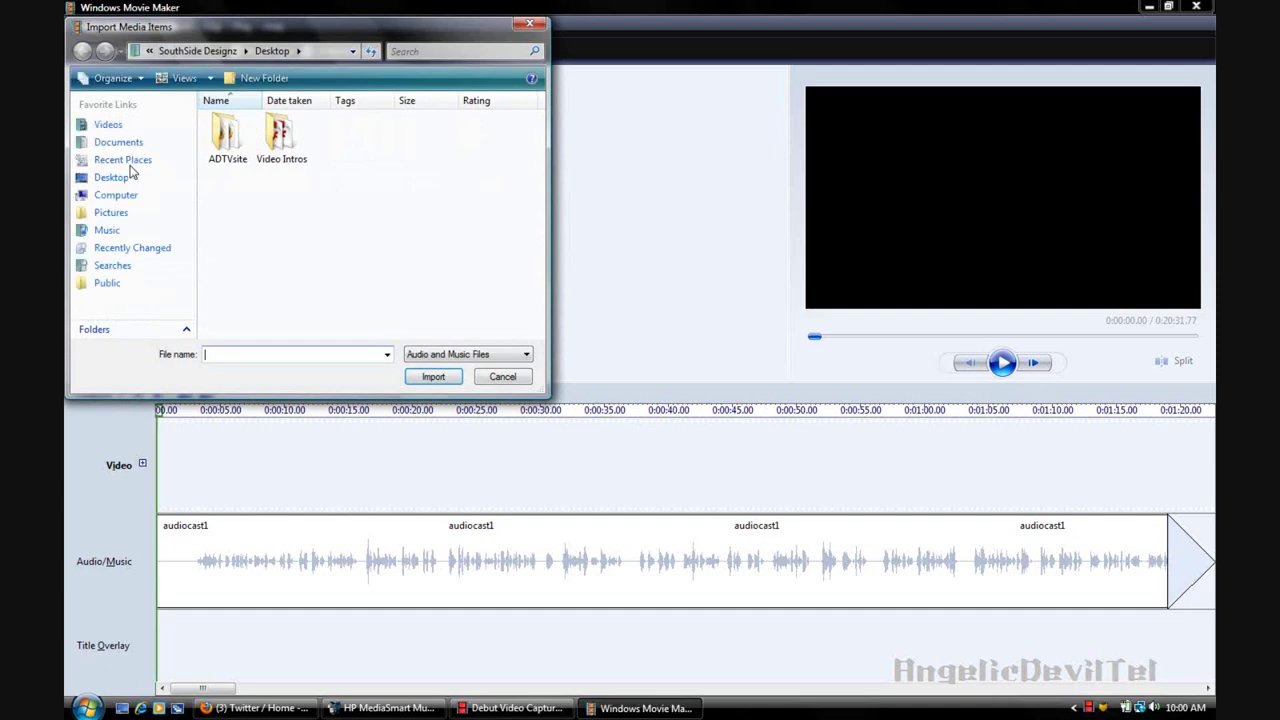
left_click(127, 233)
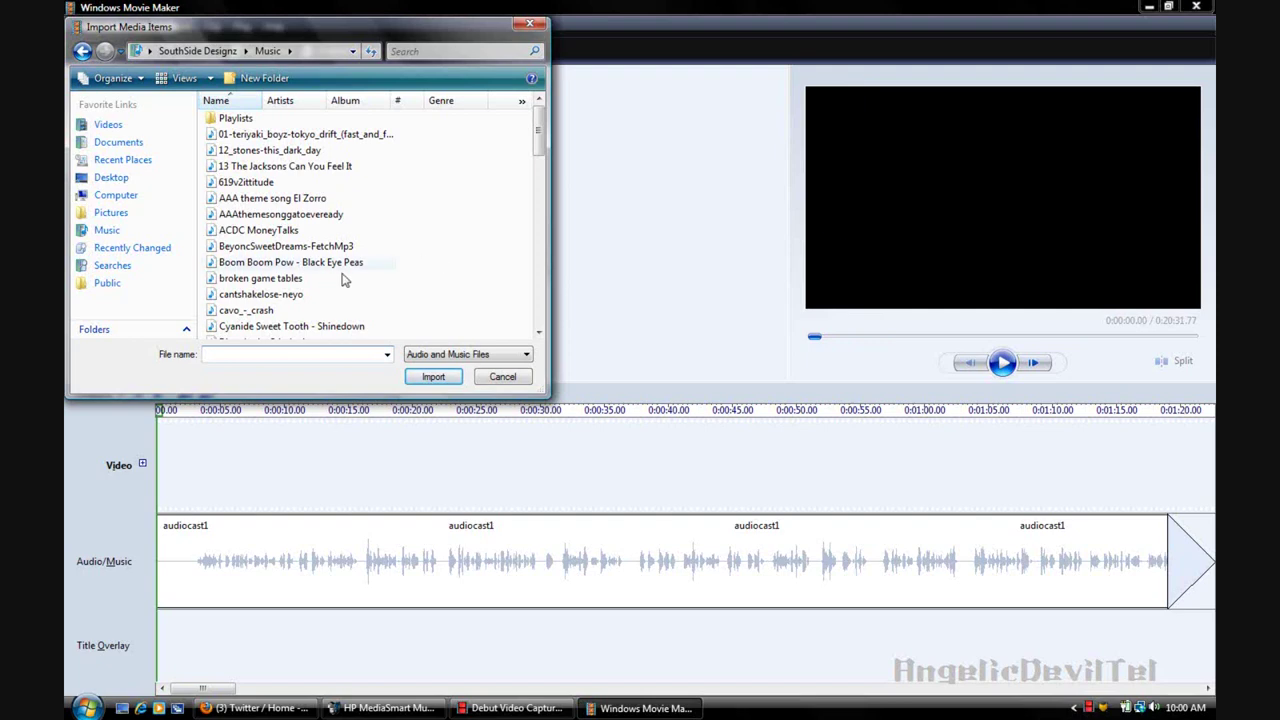
Import 'broken game tables' and place it ahead of audiocast1 on the Audio/Music track.
double_click(260, 278)
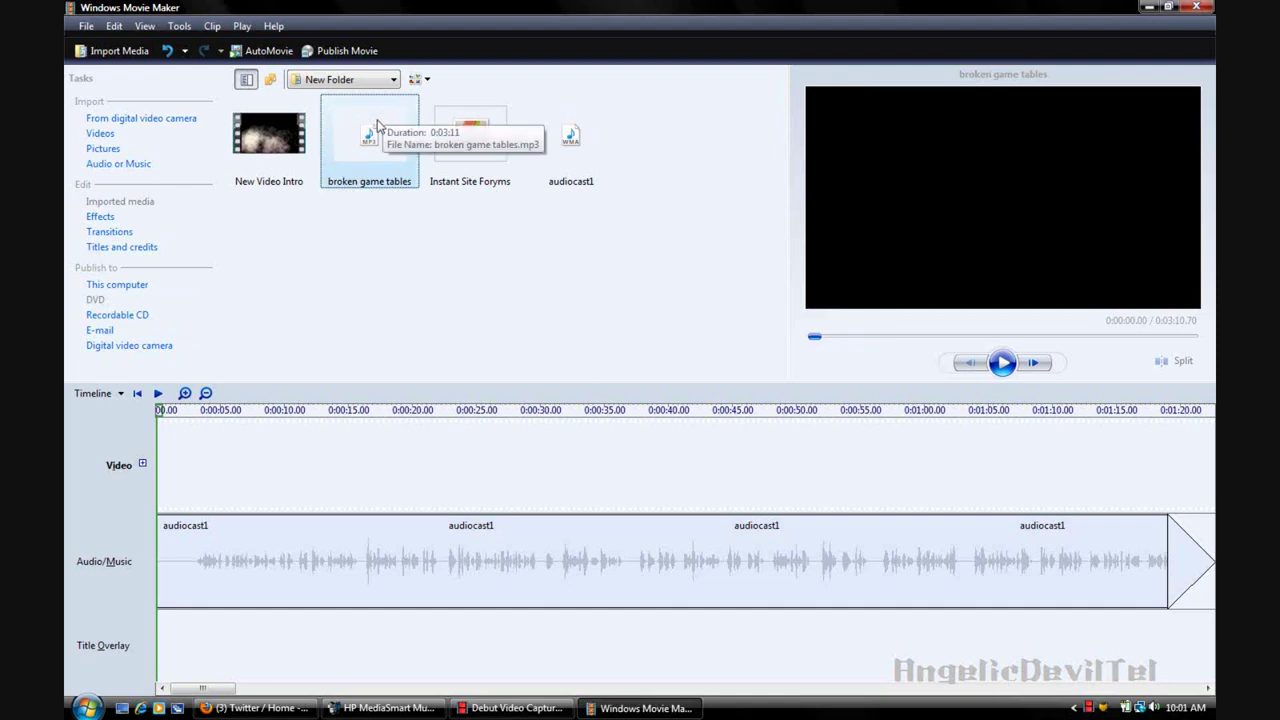
left_click_drag(378, 124, 160, 545)
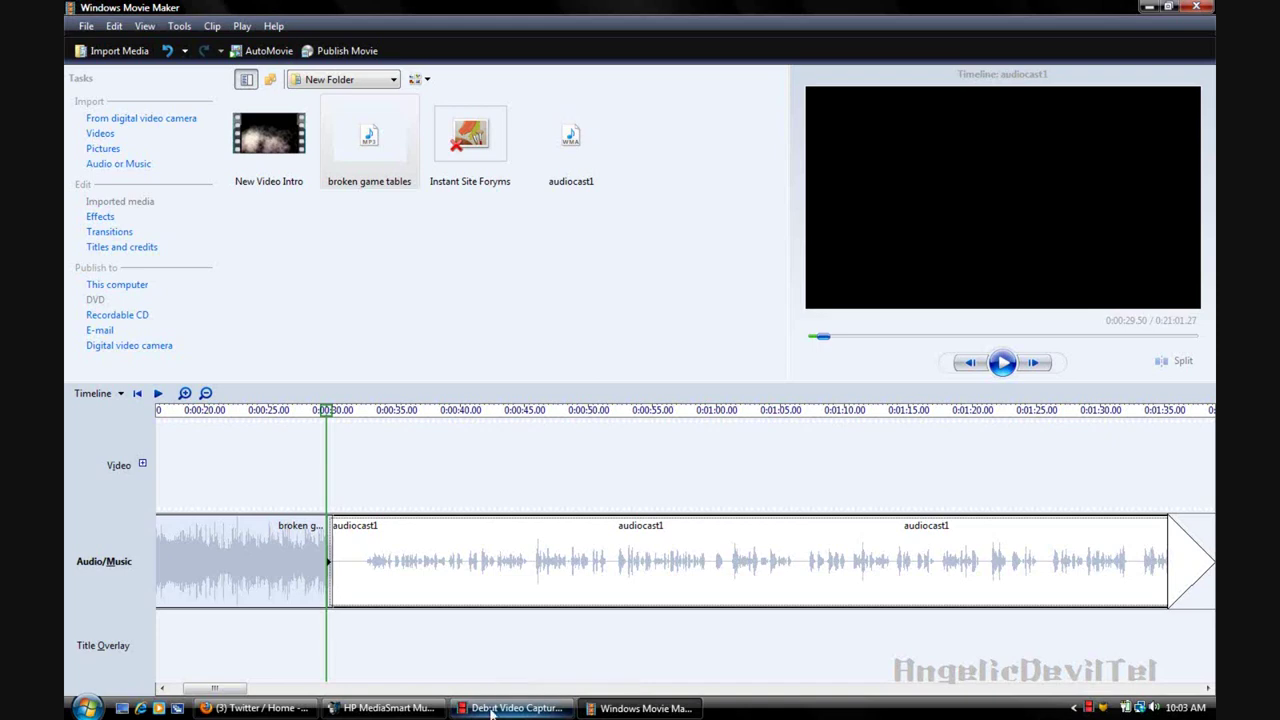
left_click(435, 566)
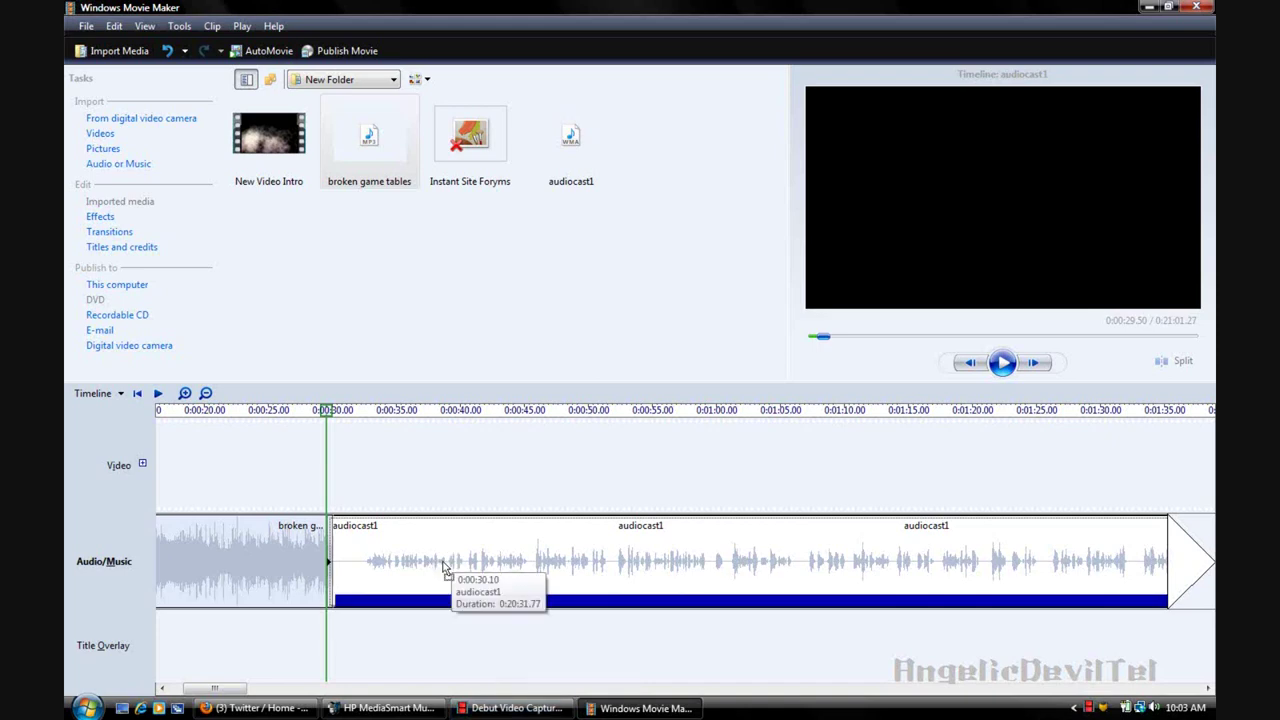
left_click(436, 568)
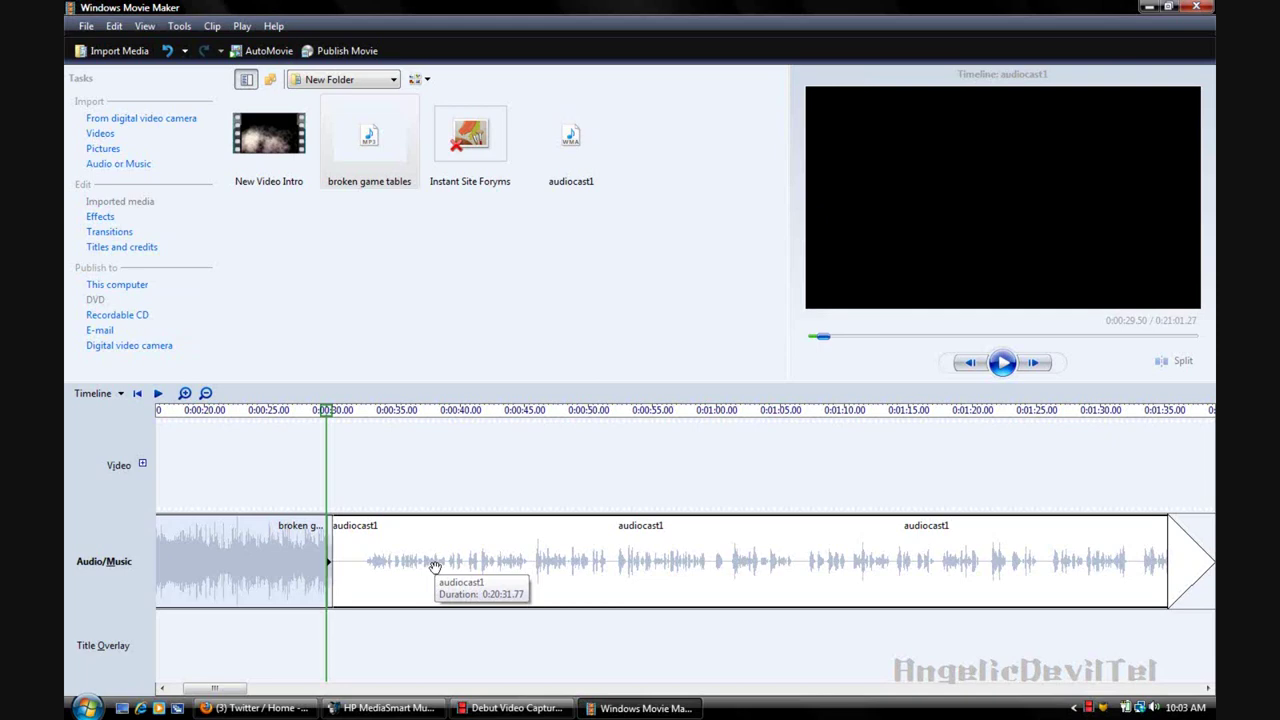
Apply Fade In and Fade Out to the broken game tables music clip.
right_click(278, 545)
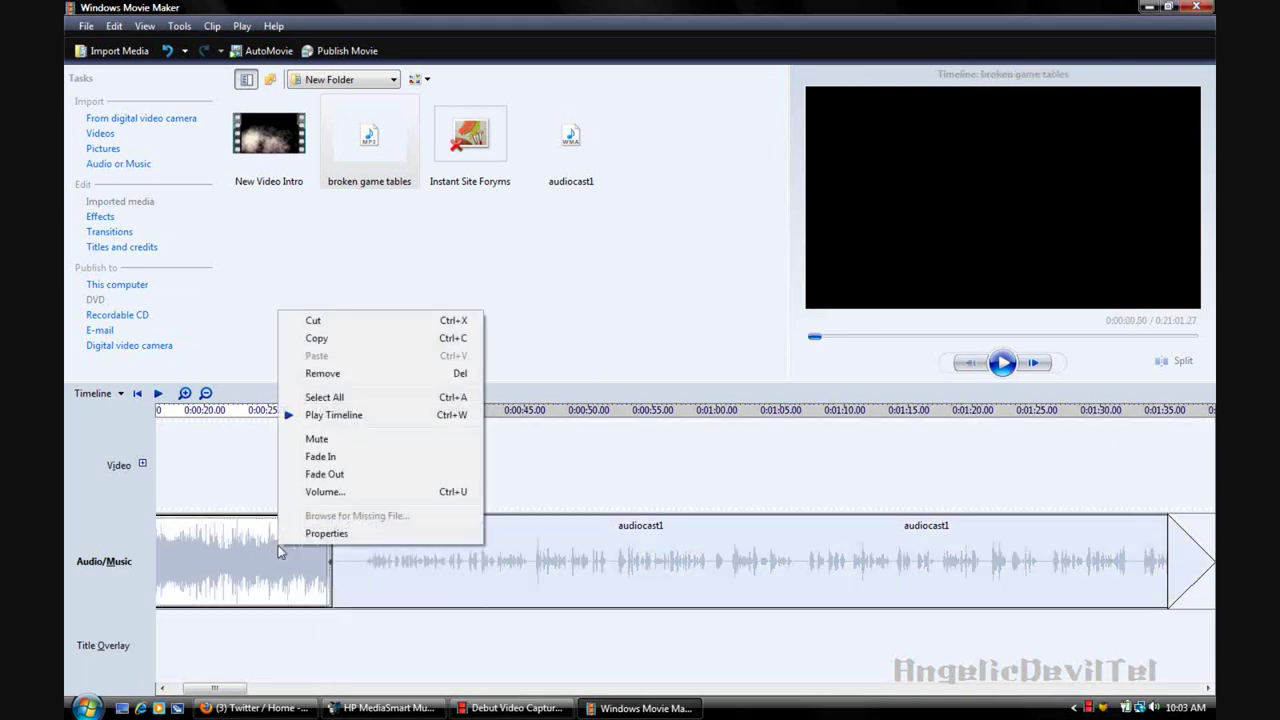
left_click(341, 458)
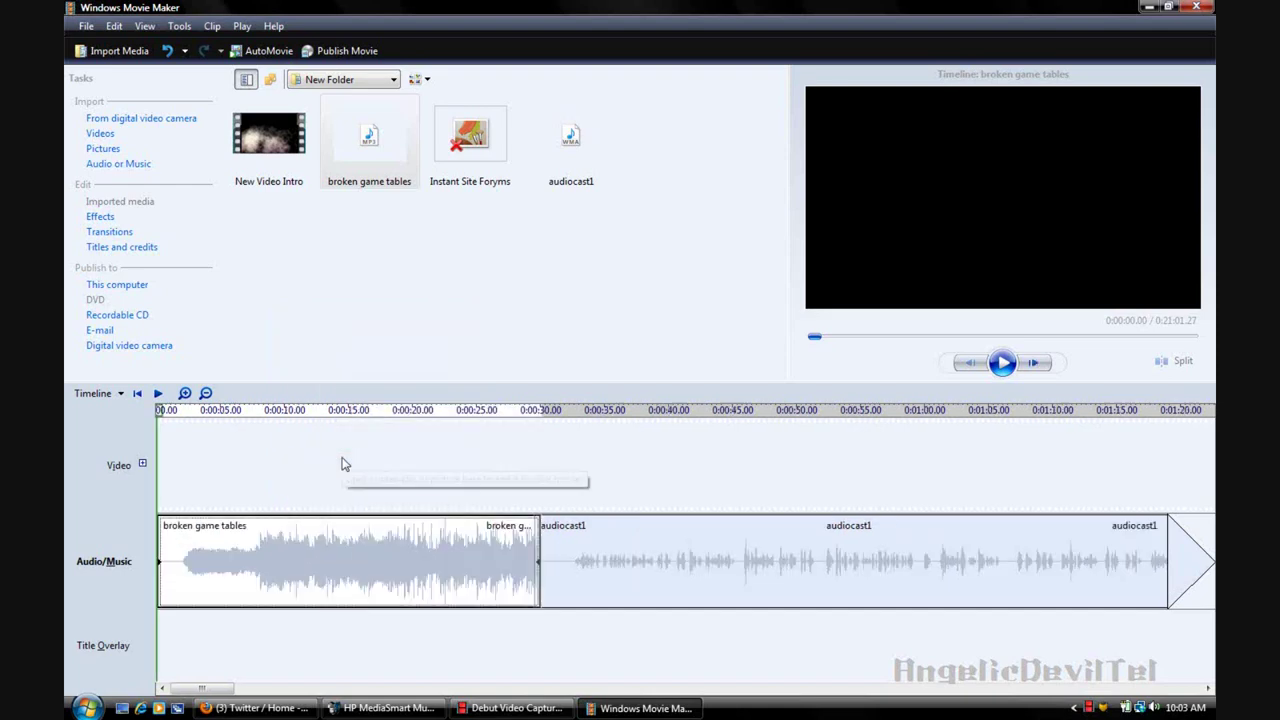
right_click(404, 556)
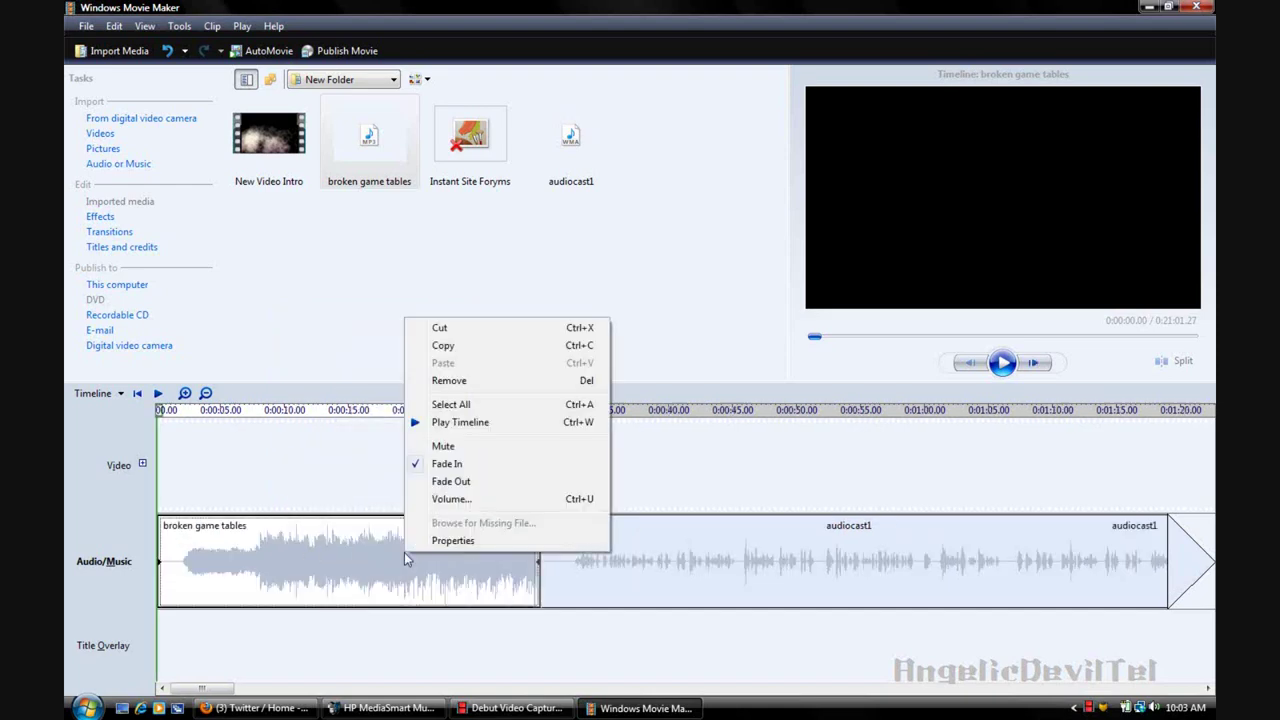
left_click(451, 482)
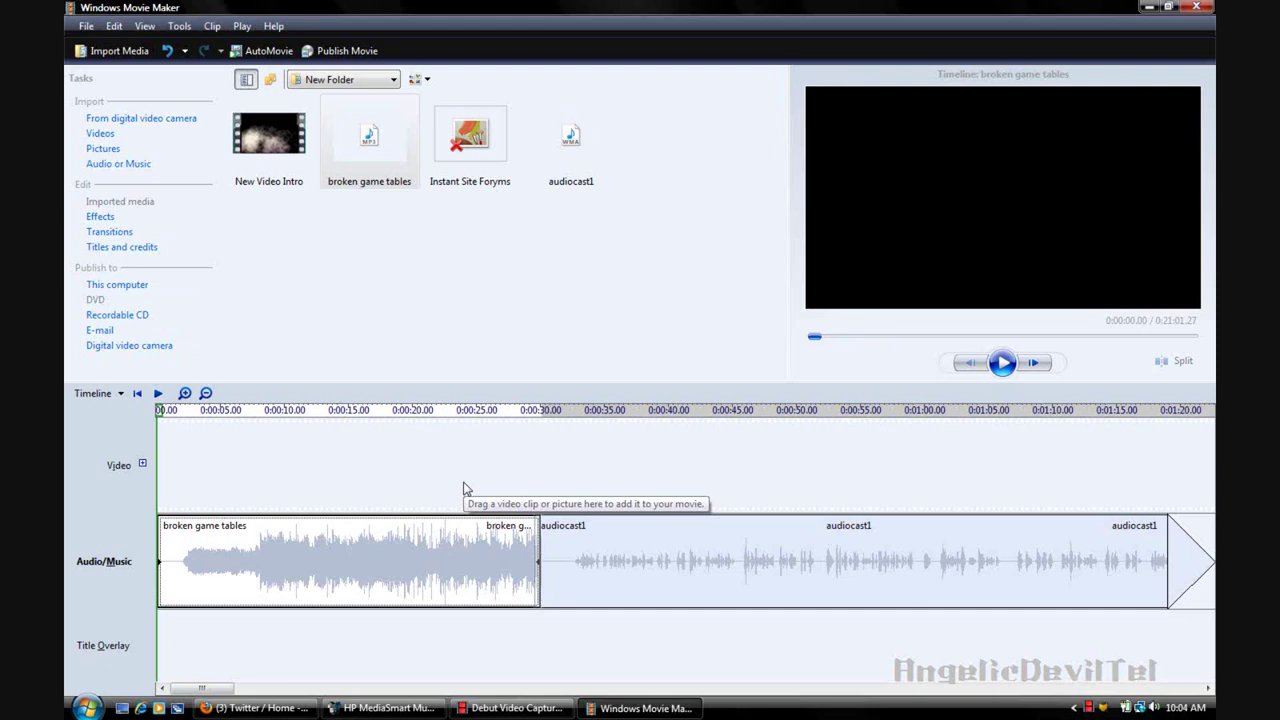
Publish to this computer with the file named 'audiocast1'.
left_click(125, 285)
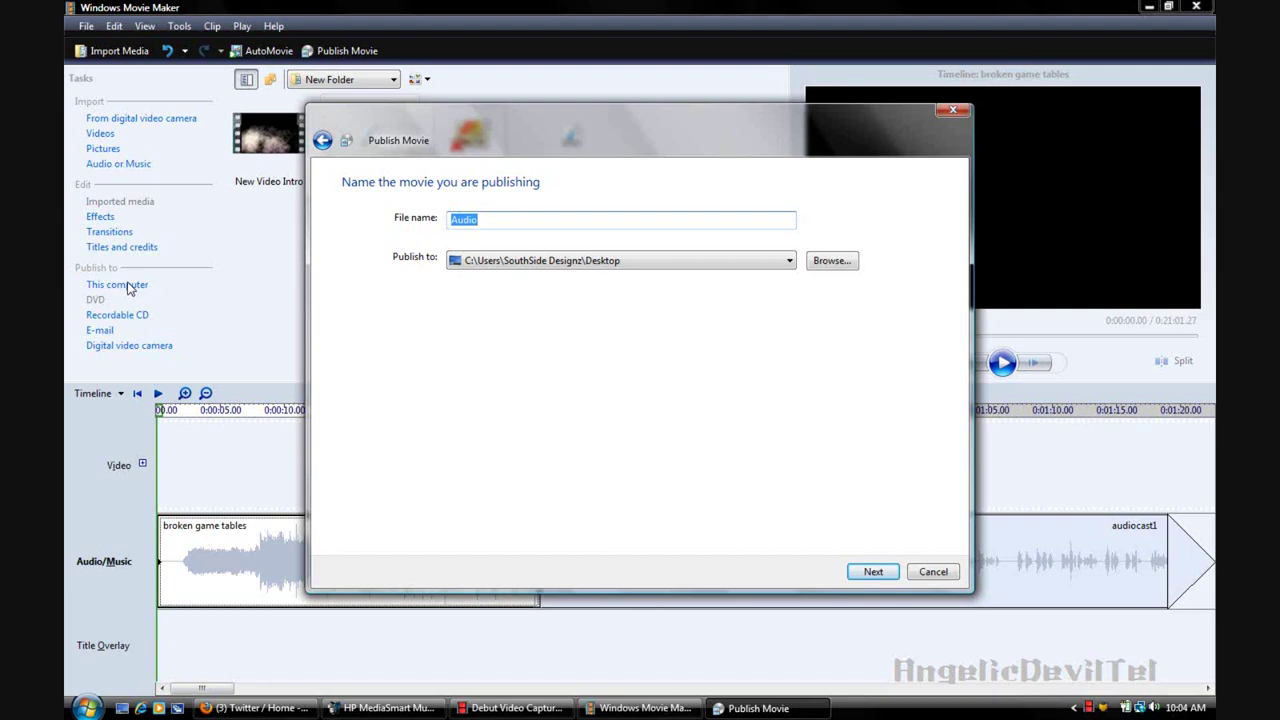
type("a")
type("di")
key("BackSpace")
key("BackSpace")
type("udiocast1")
left_click(873, 571)
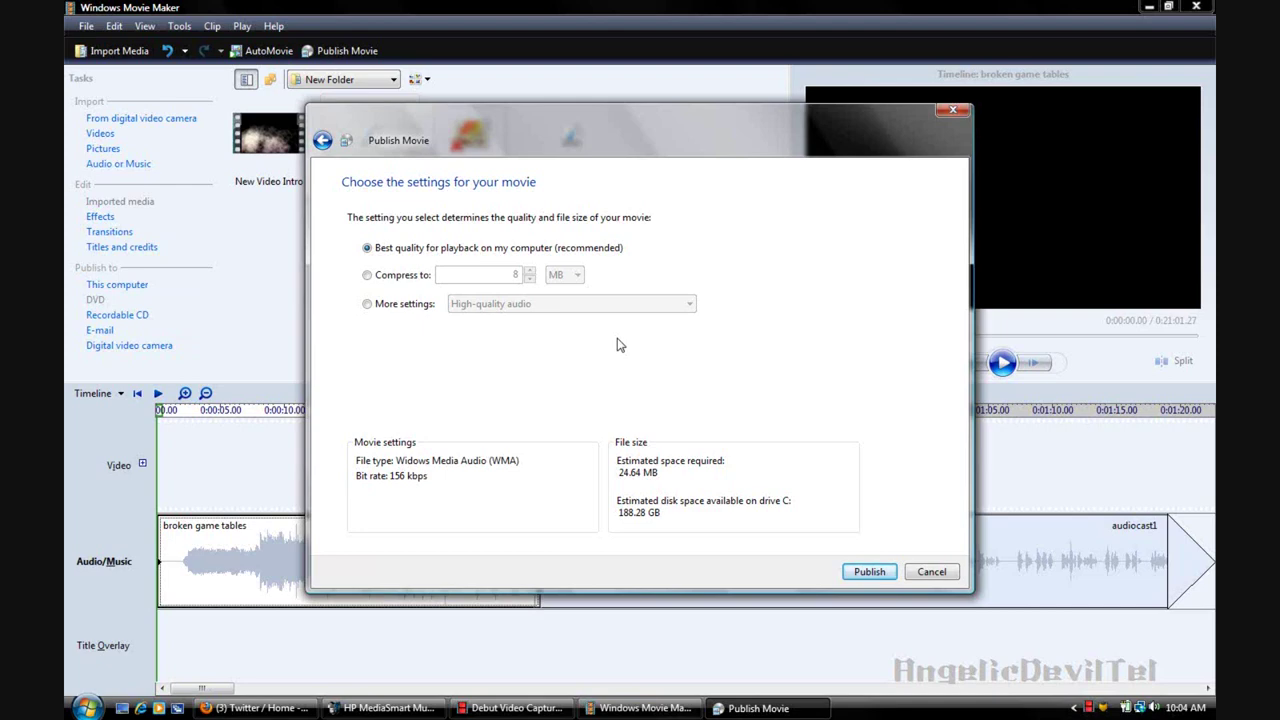
Compress the published audio to 2600 KB instead of 8192.
left_click(367, 277)
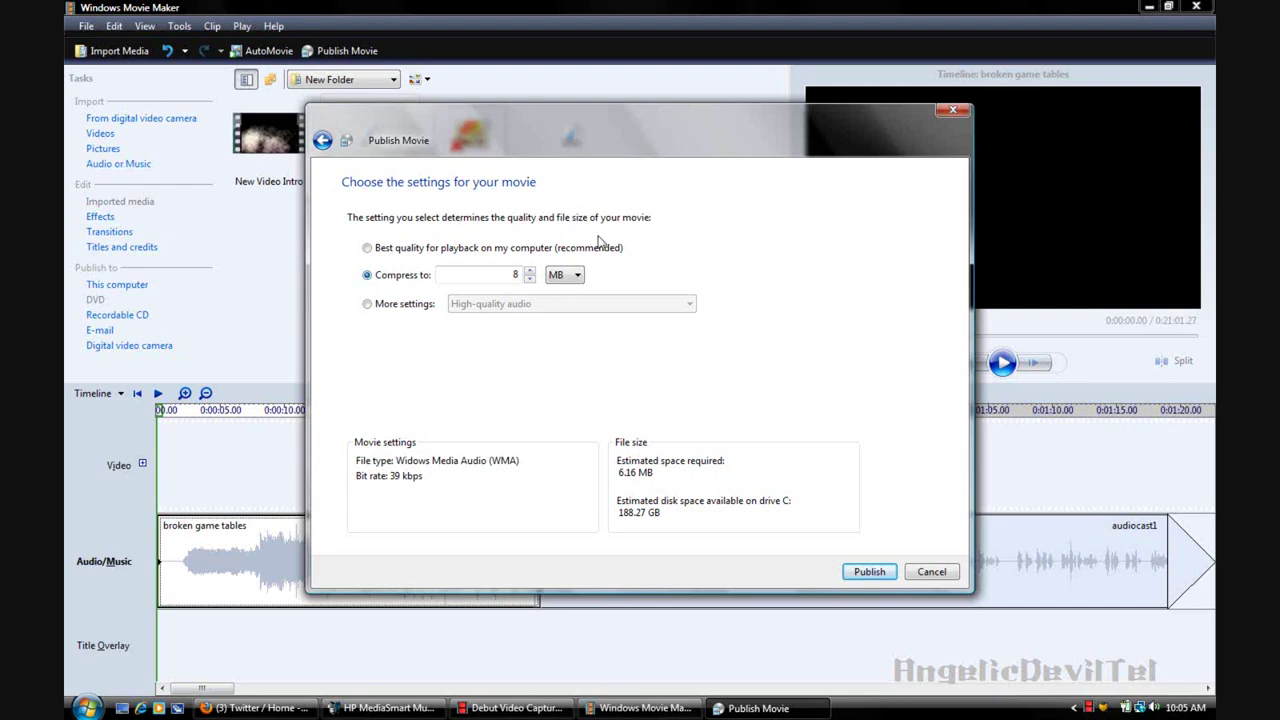
left_click(577, 276)
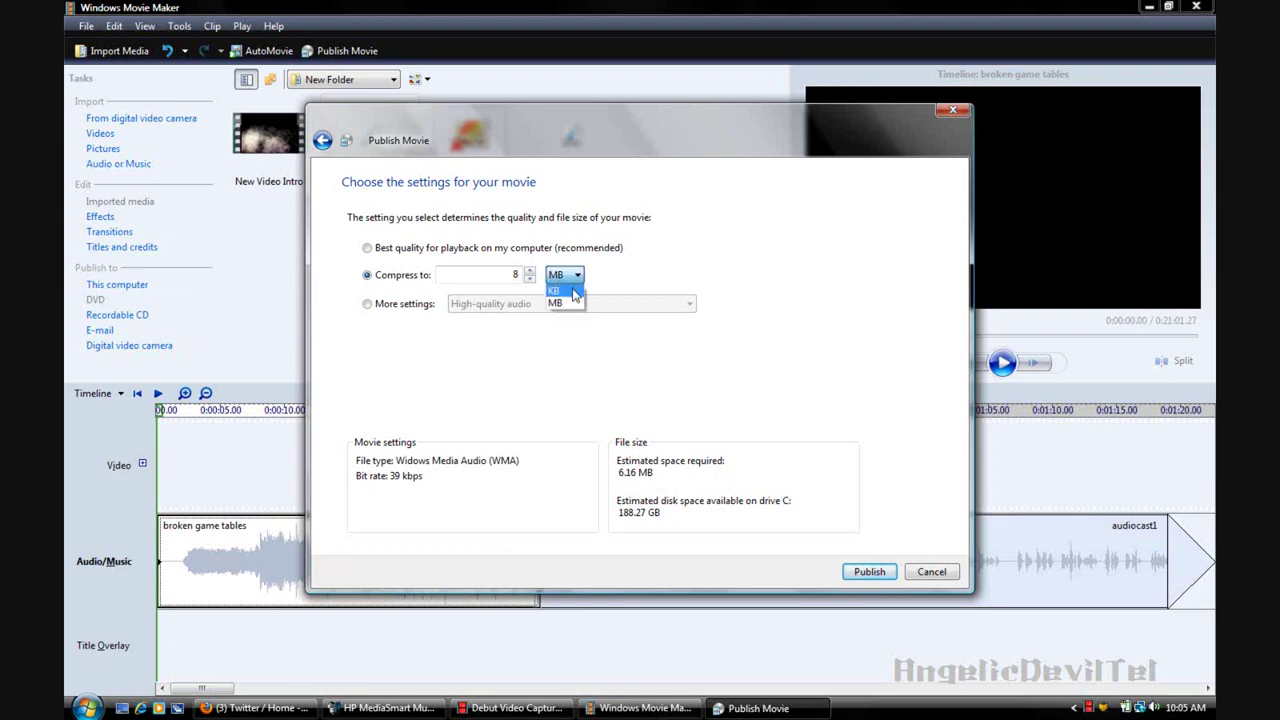
left_click(574, 291)
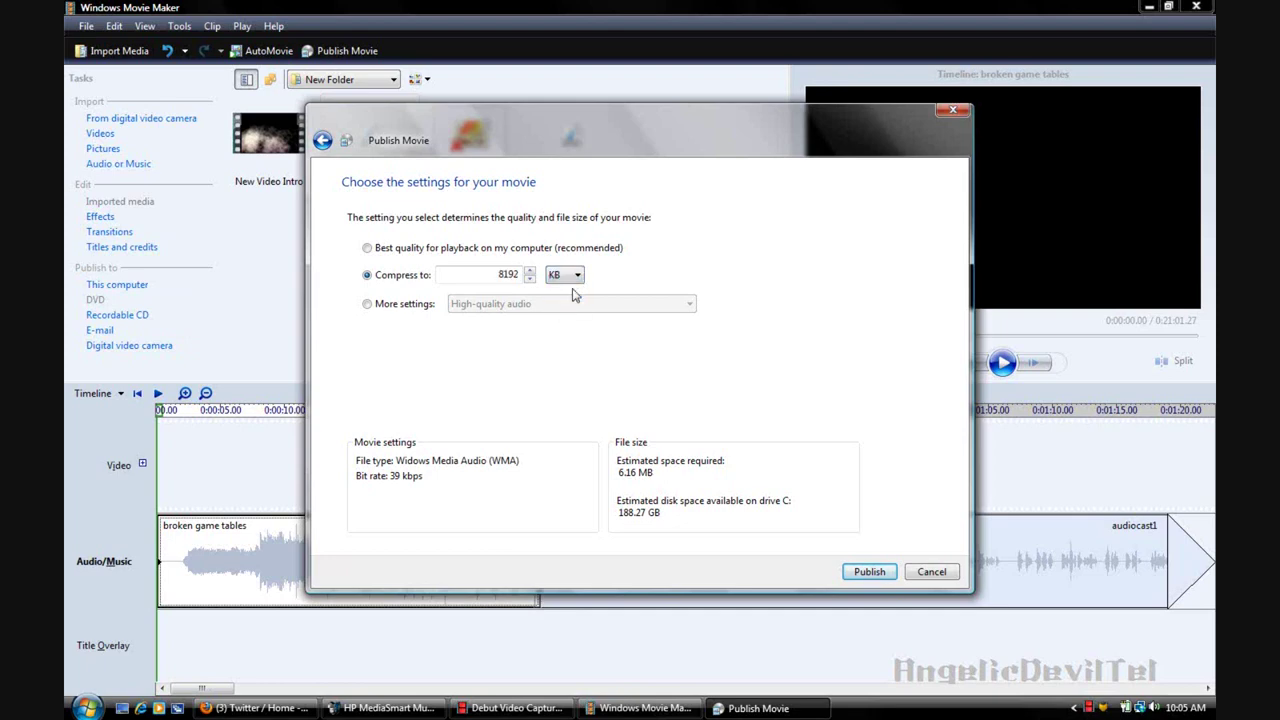
double_click(518, 273)
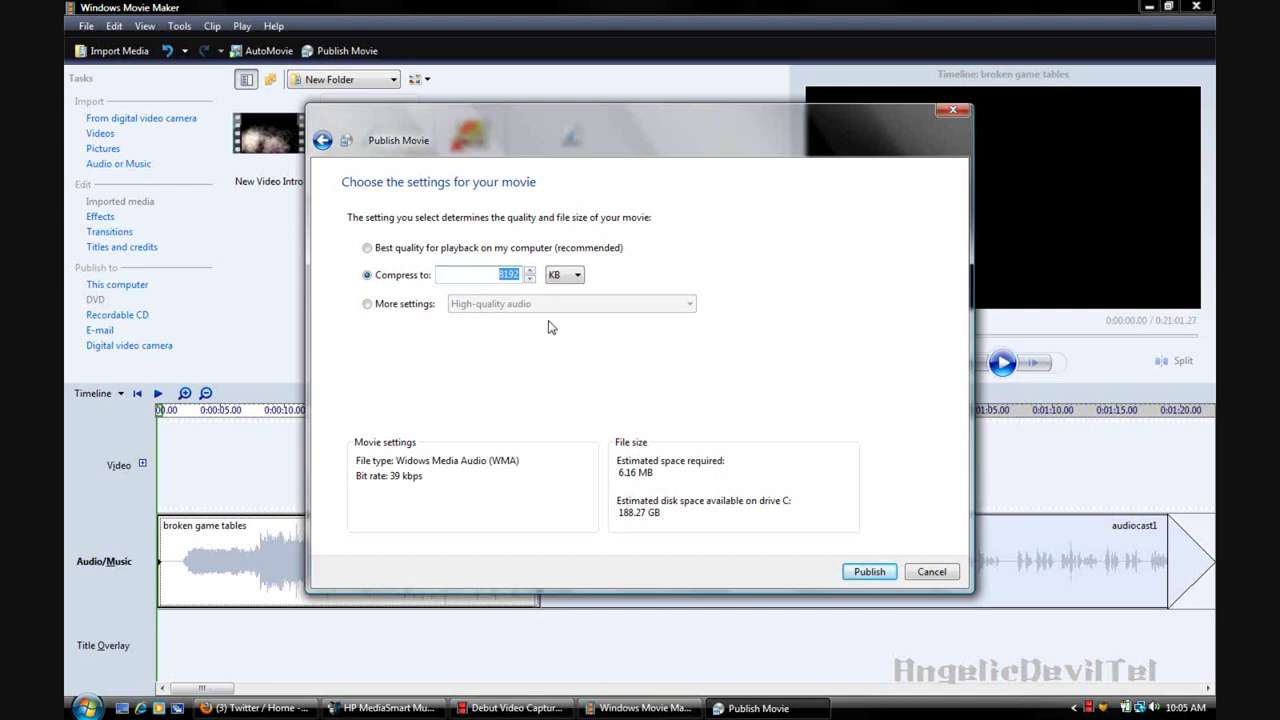
type("2600")
Publish audiocast1 as a compressed WMA to the Desktop and close the finished wizard.
left_click(870, 572)
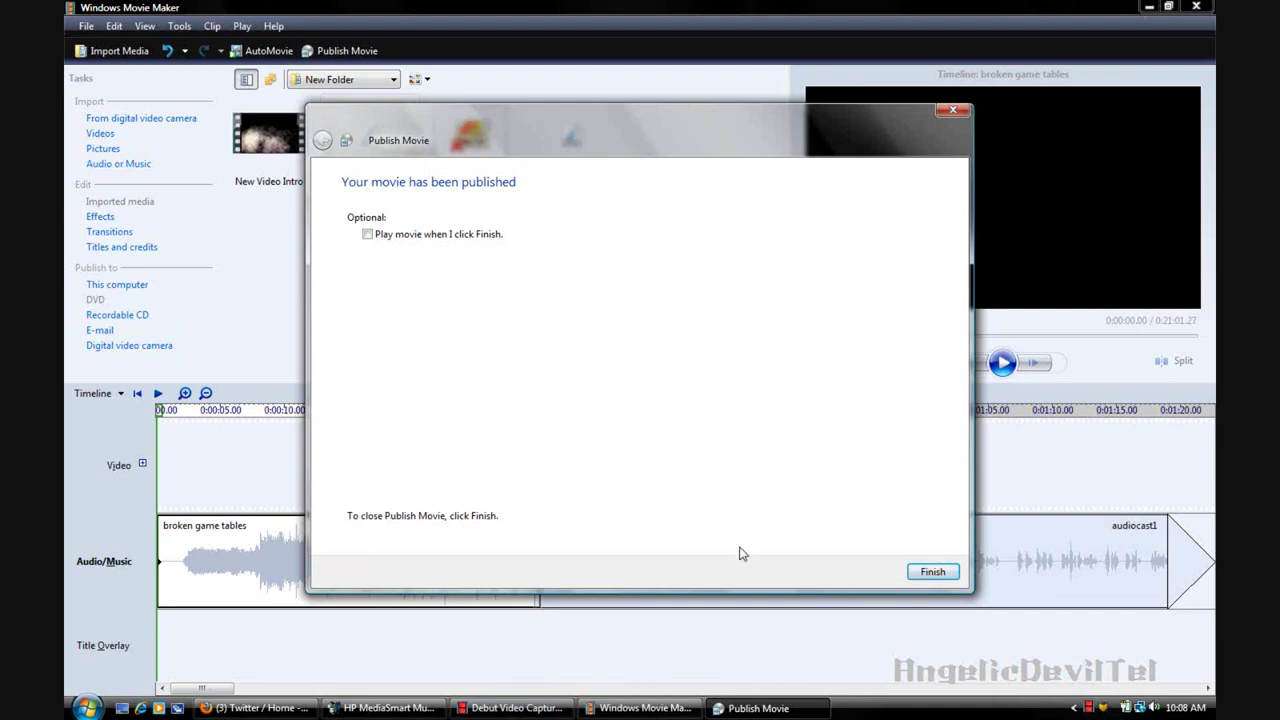
left_click(933, 572)
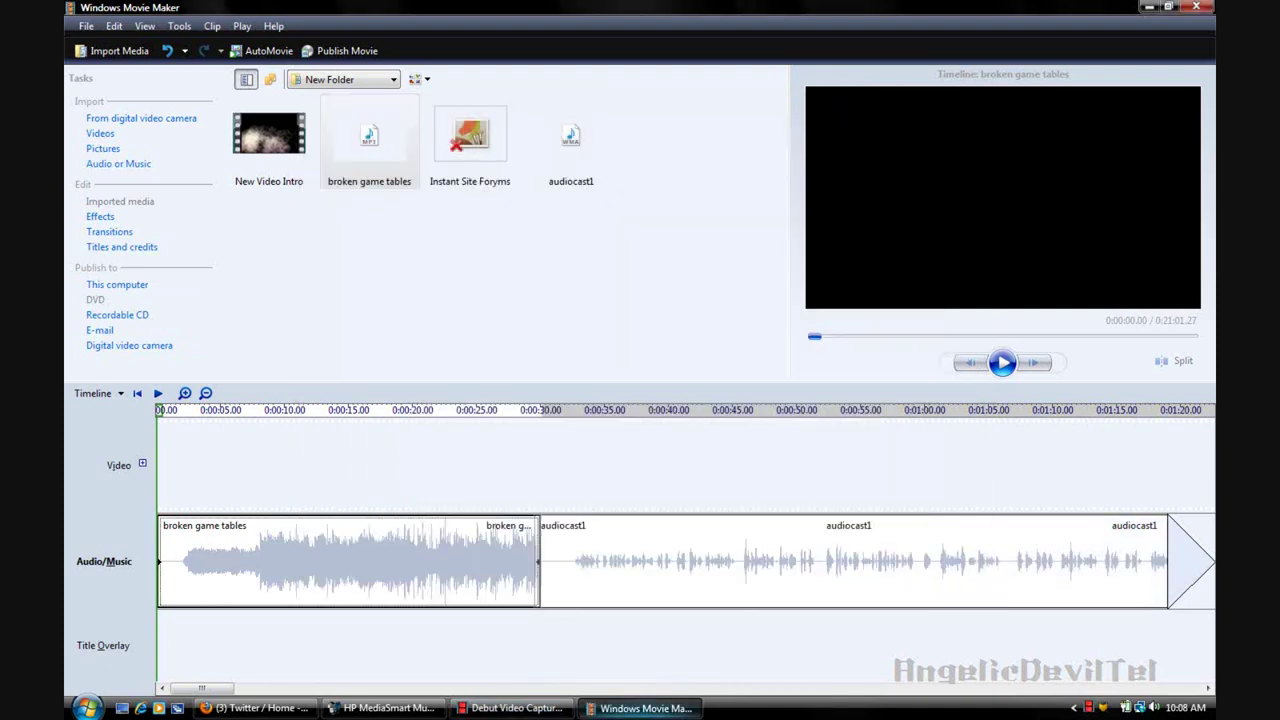
Minimize Movie Maker and launch Mozilla Firefox from the Start menu's program list.
left_click(640, 707)
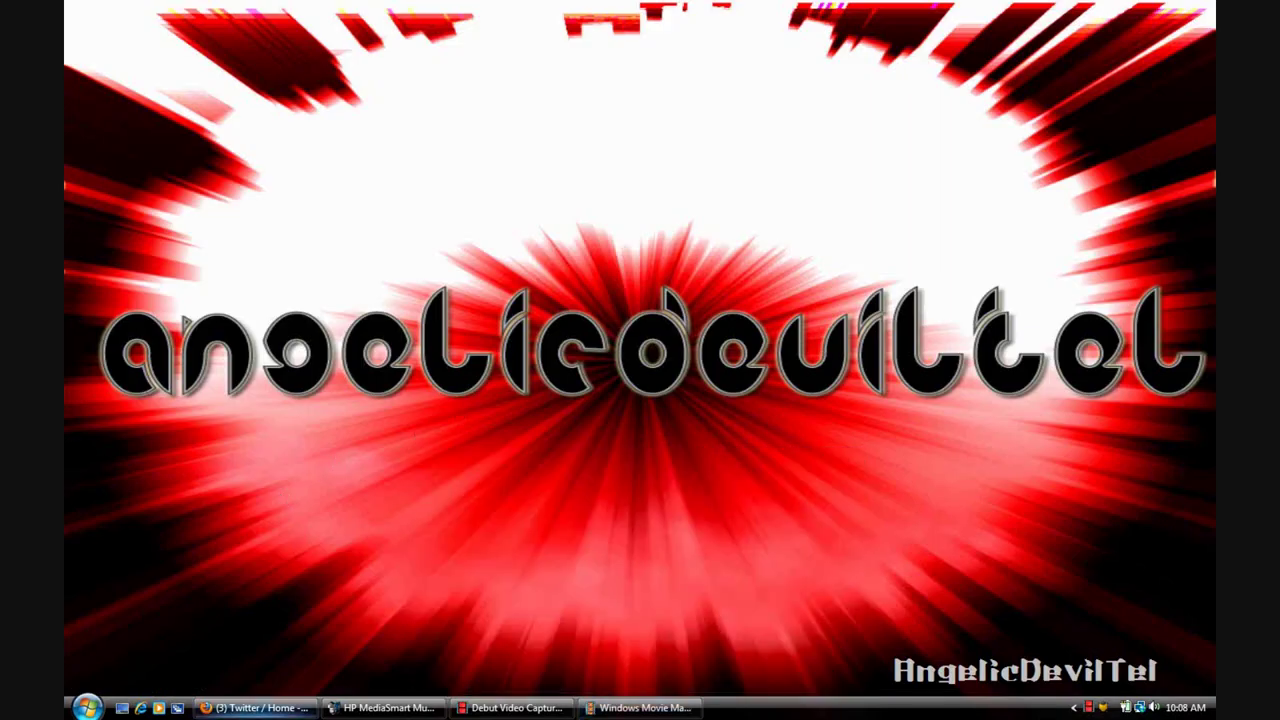
left_click(80, 706)
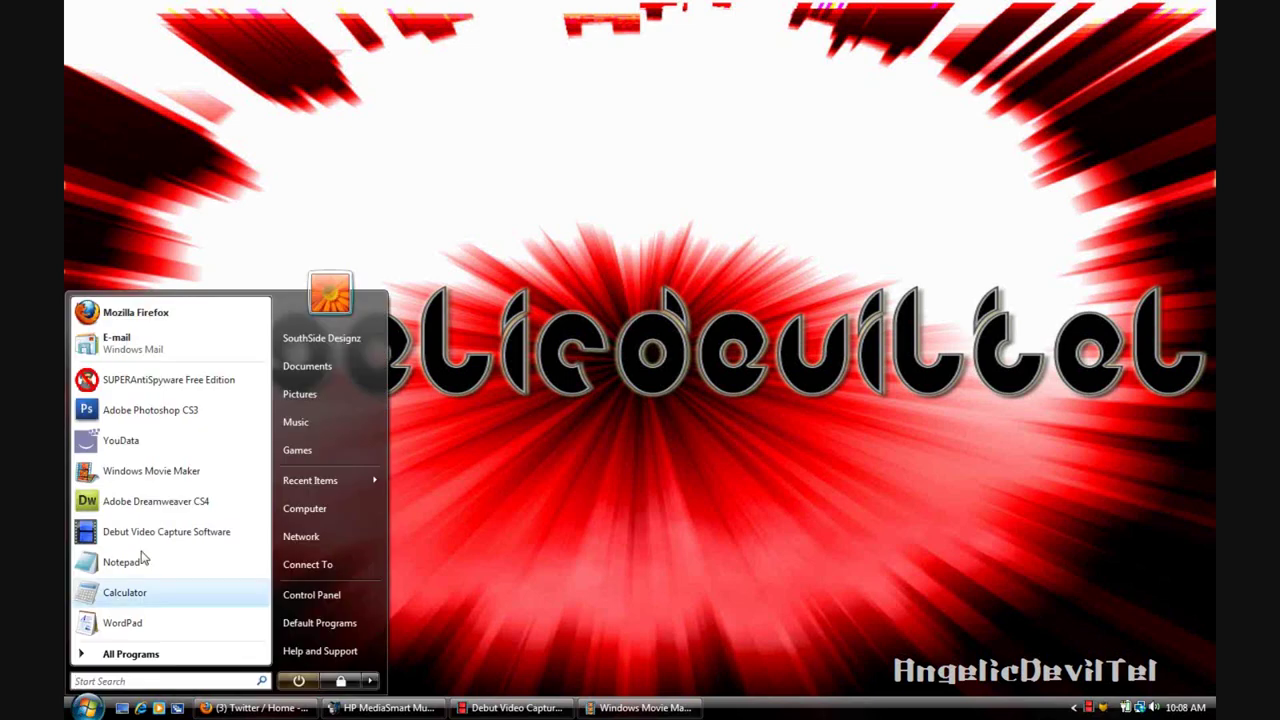
left_click(136, 313)
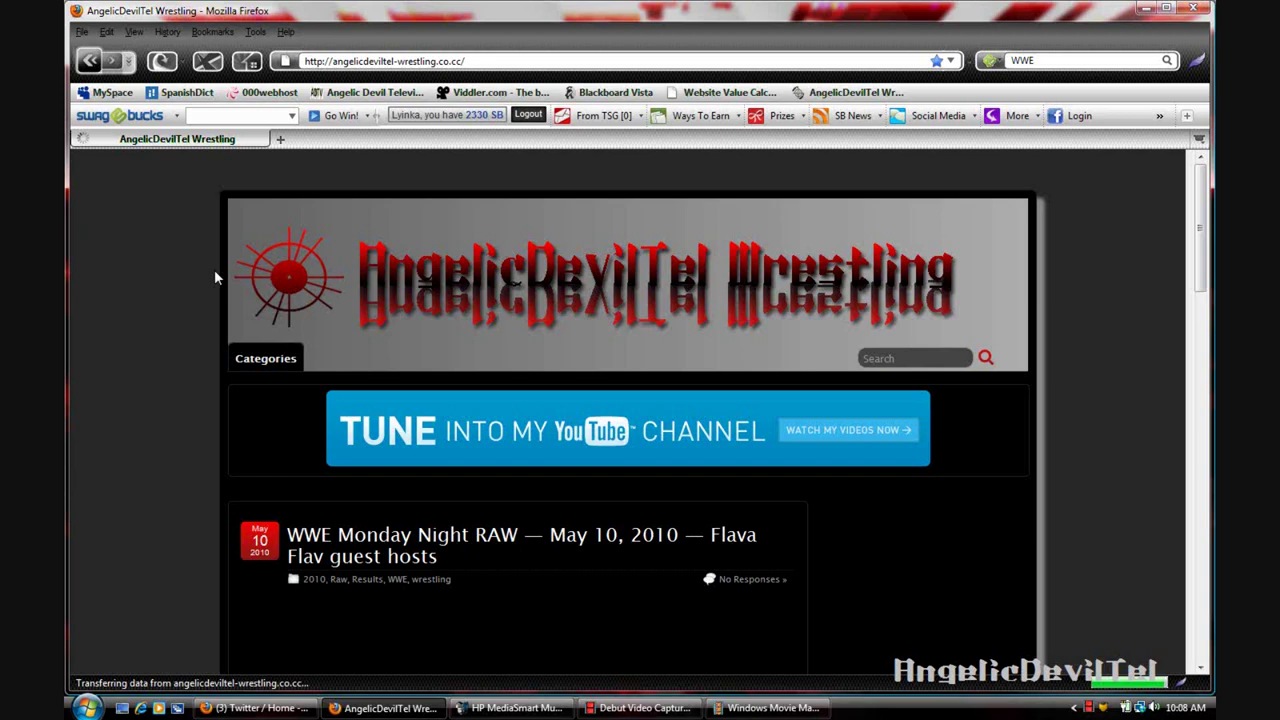
On the AngelicDevilTel Wrestling blog, follow the Meta box's Site Admin link to the Dashboard.
scroll(214, 277, "down", 3)
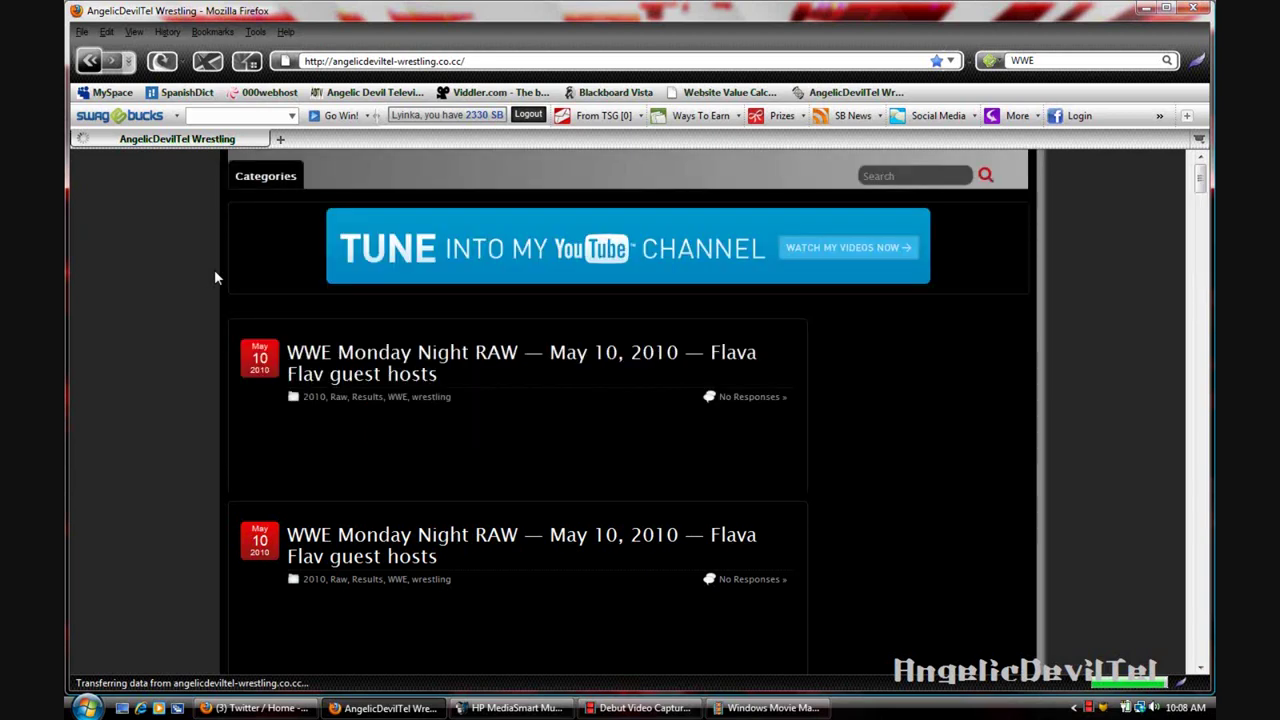
scroll(214, 277, "down", 3)
scroll(214, 277, "down", 7)
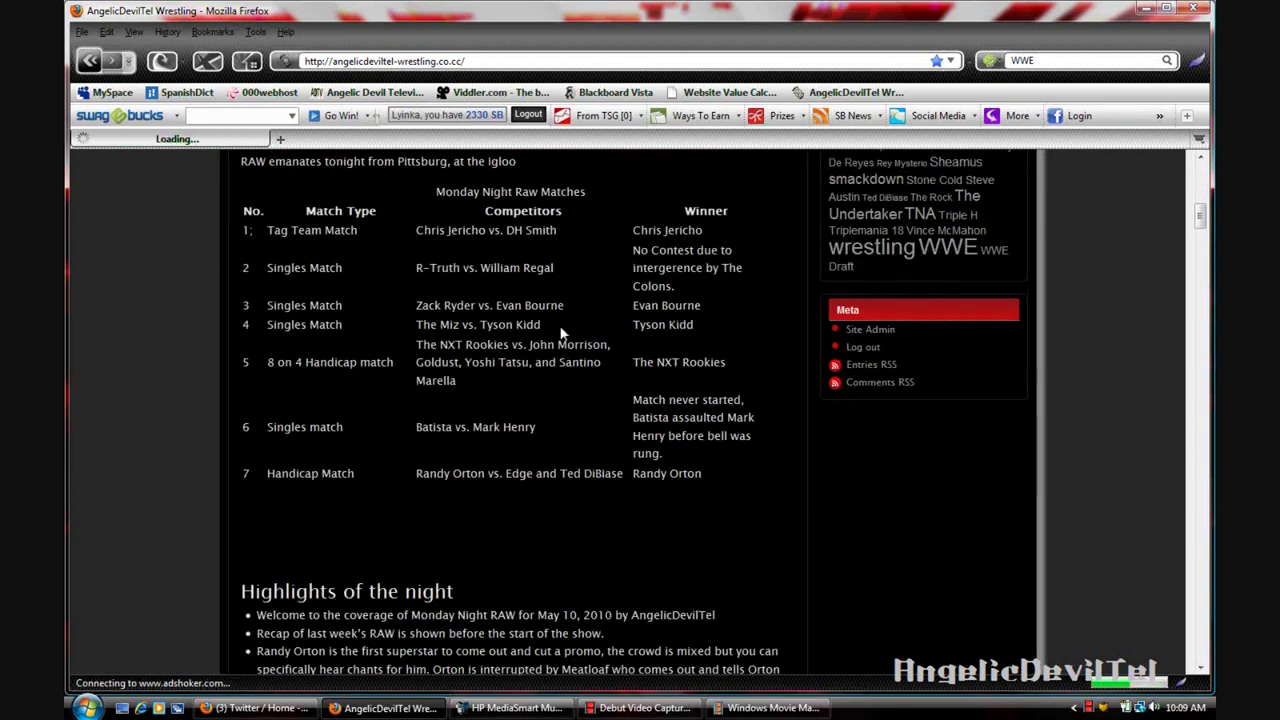
scroll(783, 331, "down", 3)
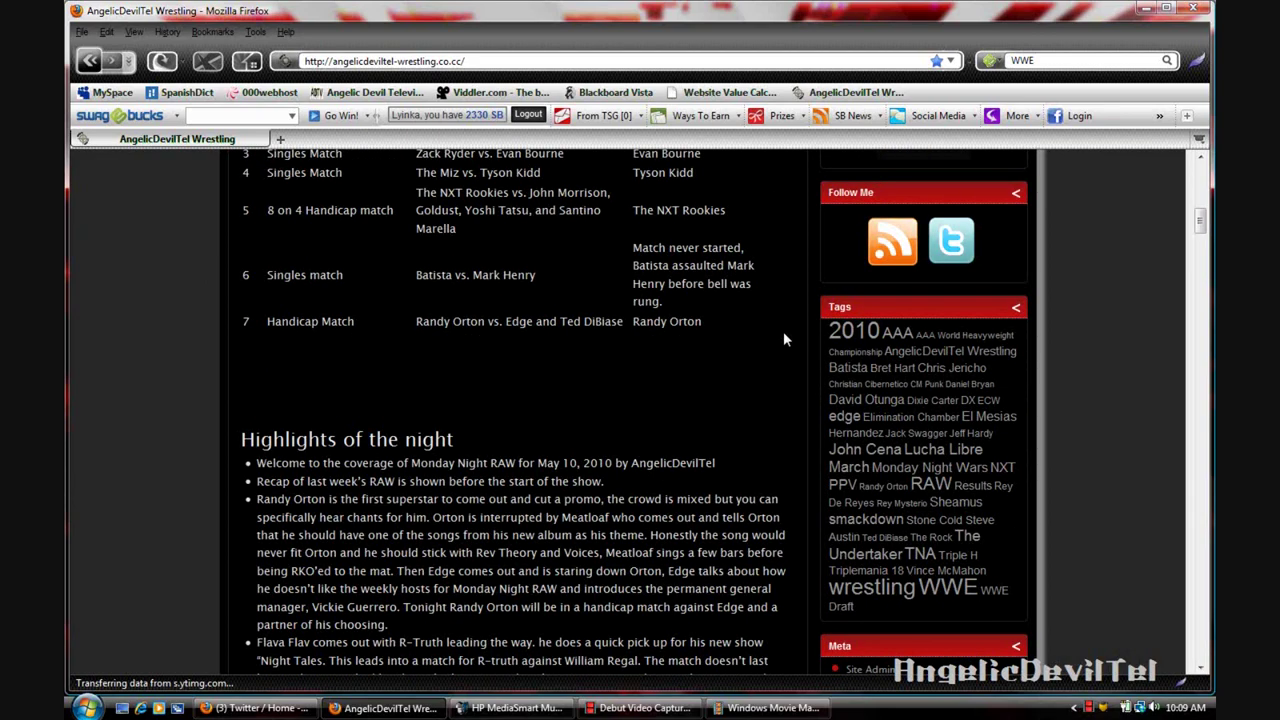
scroll(886, 543, "down", 2)
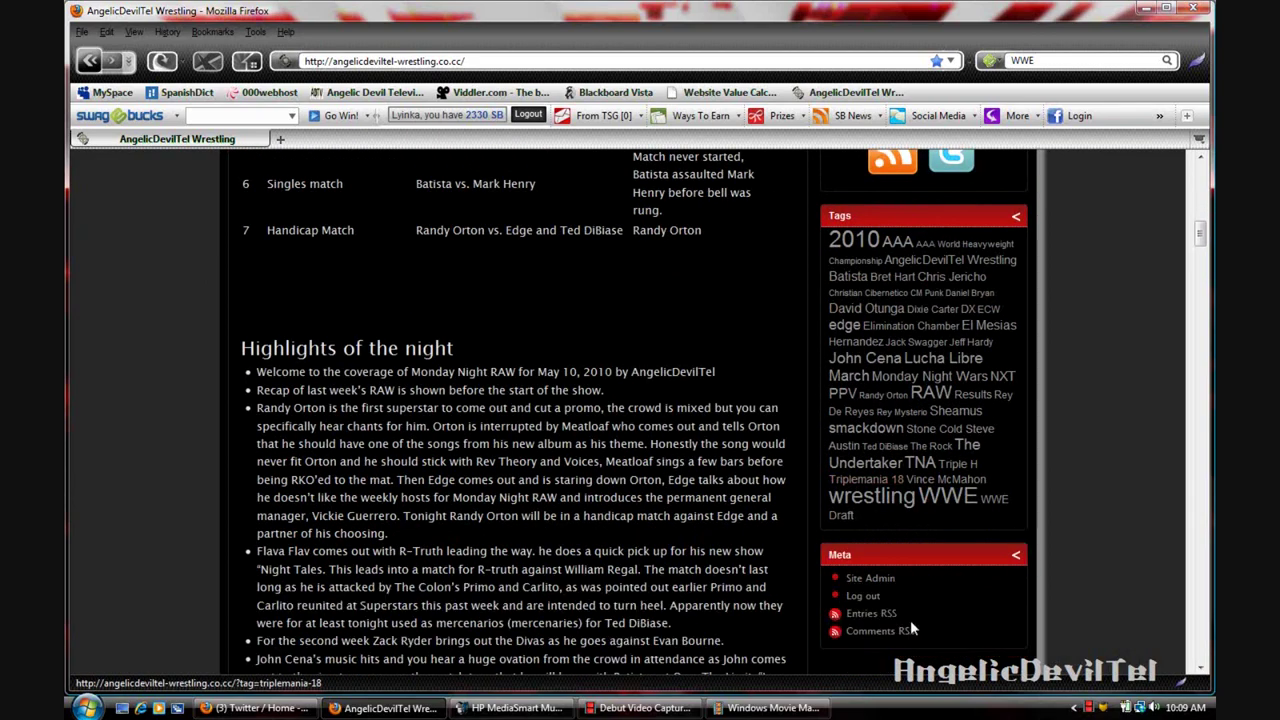
left_click(870, 580)
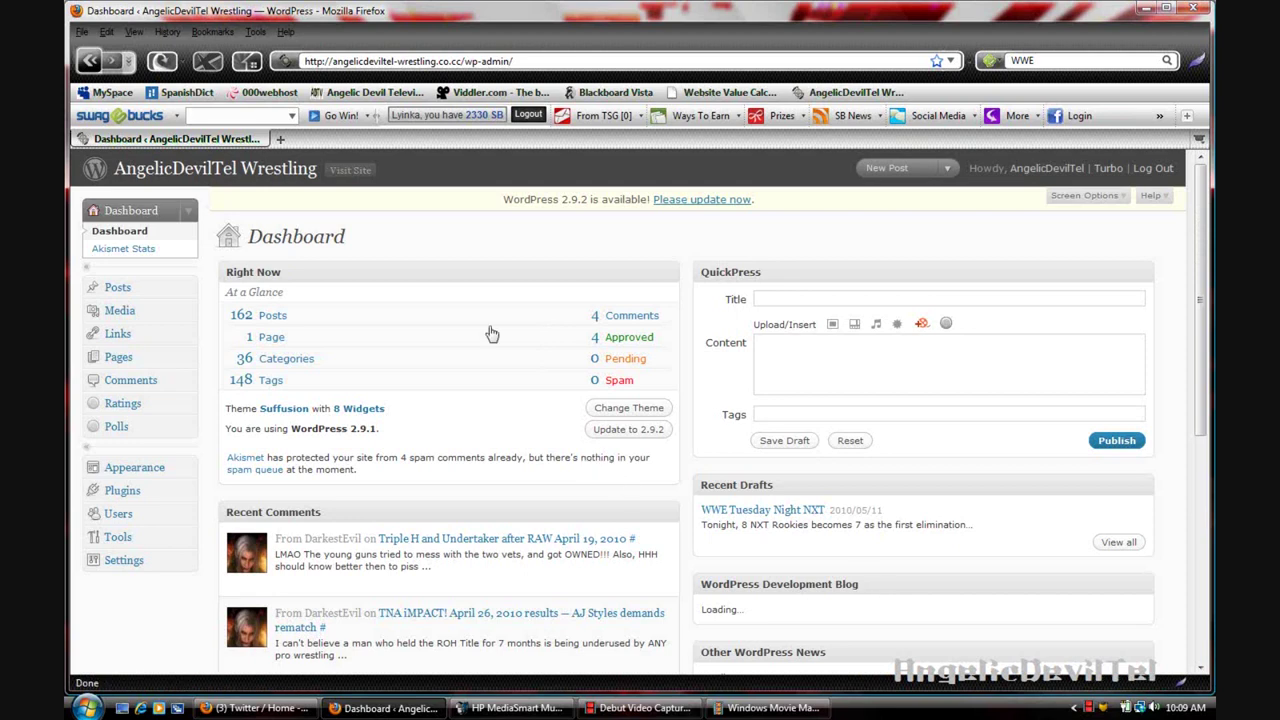
Go to Media > Add New in the WordPress sidebar.
left_click(119, 311)
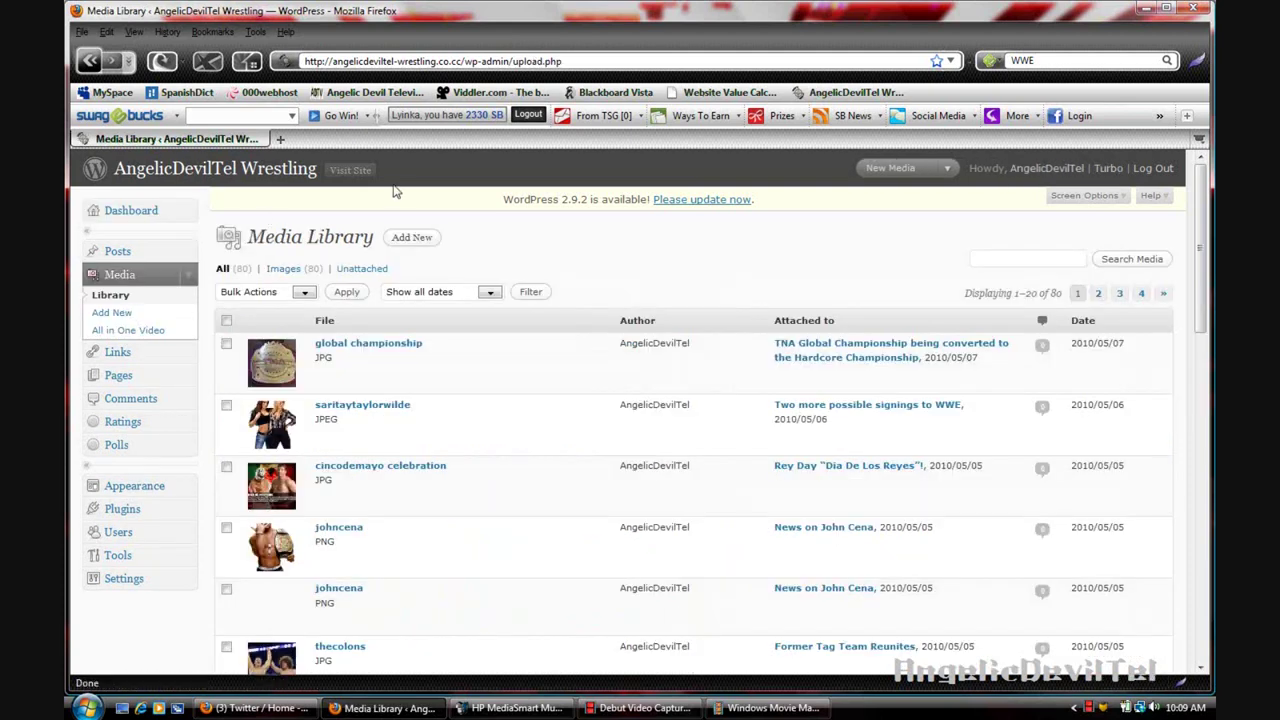
left_click(416, 239)
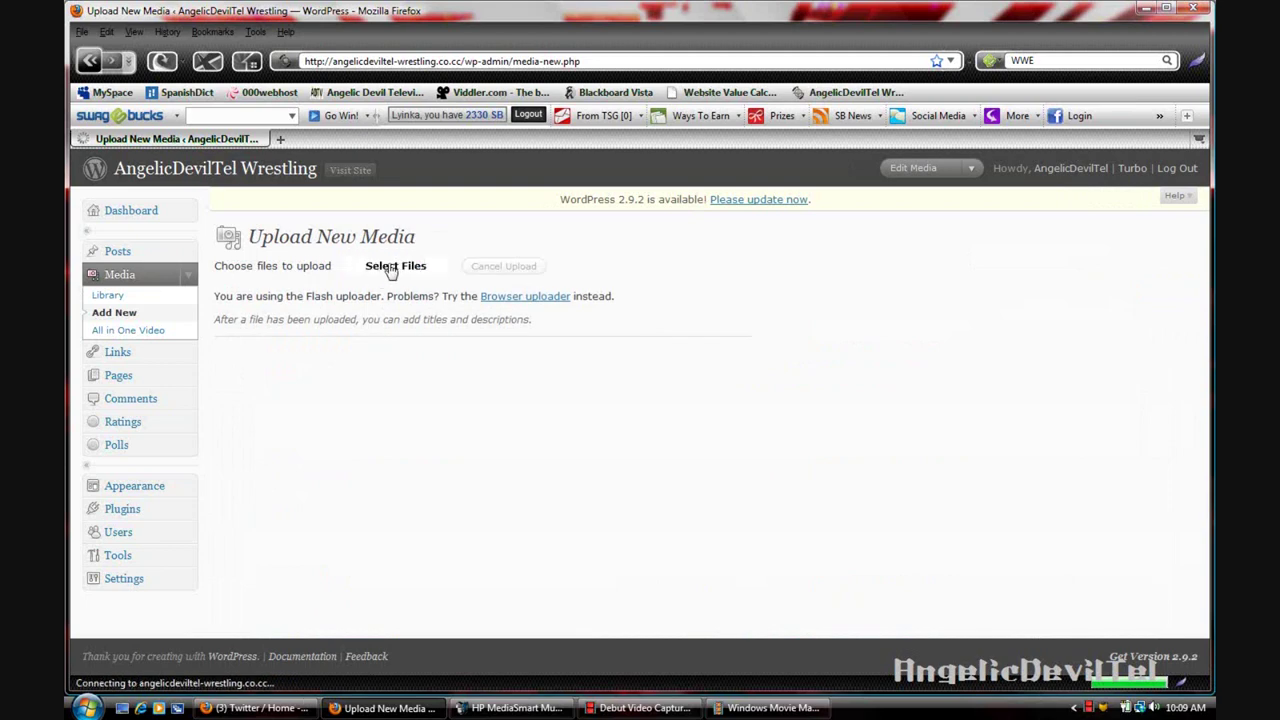
Upload audiocast1.wma from the Desktop into the media library and save all changes.
left_click(390, 268)
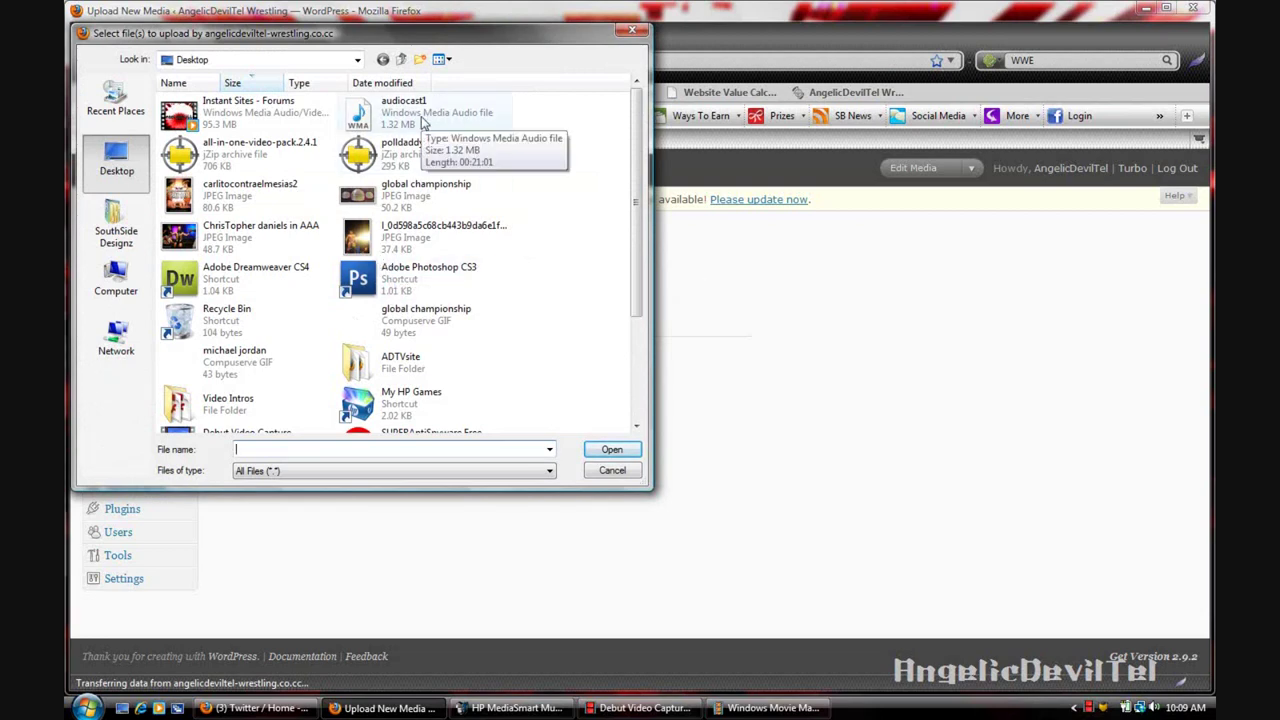
double_click(423, 120)
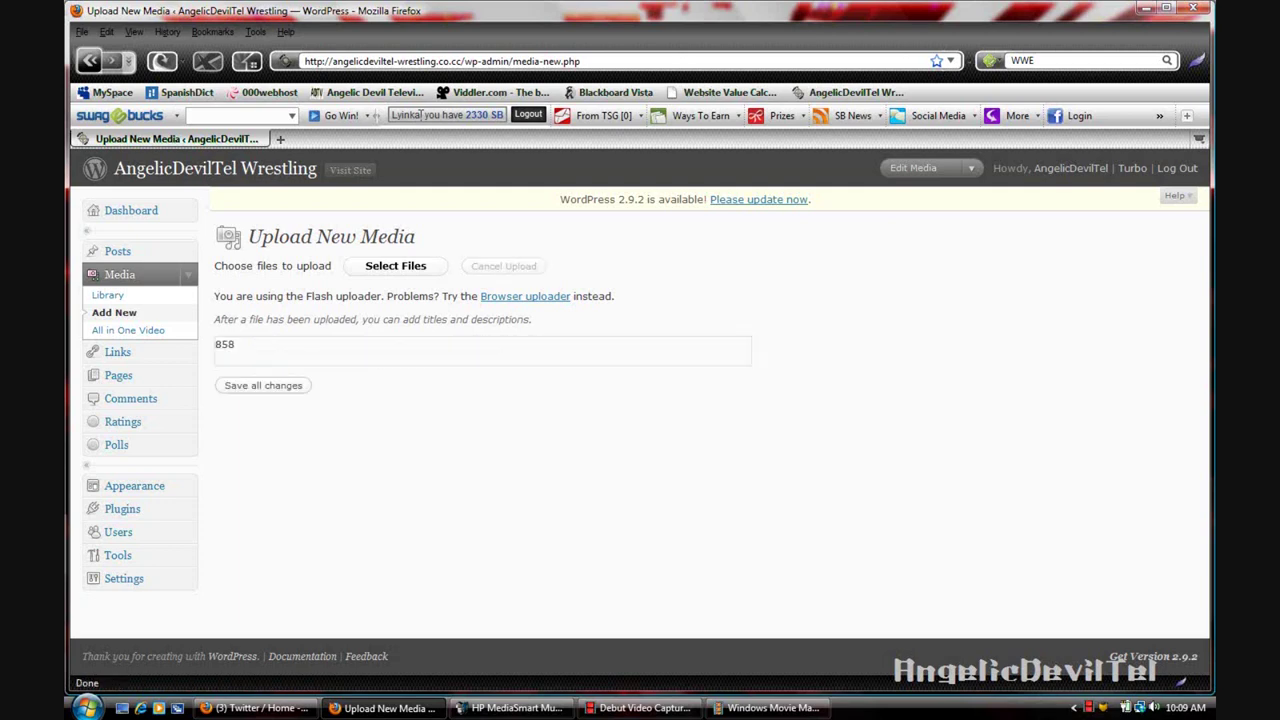
left_click(253, 388)
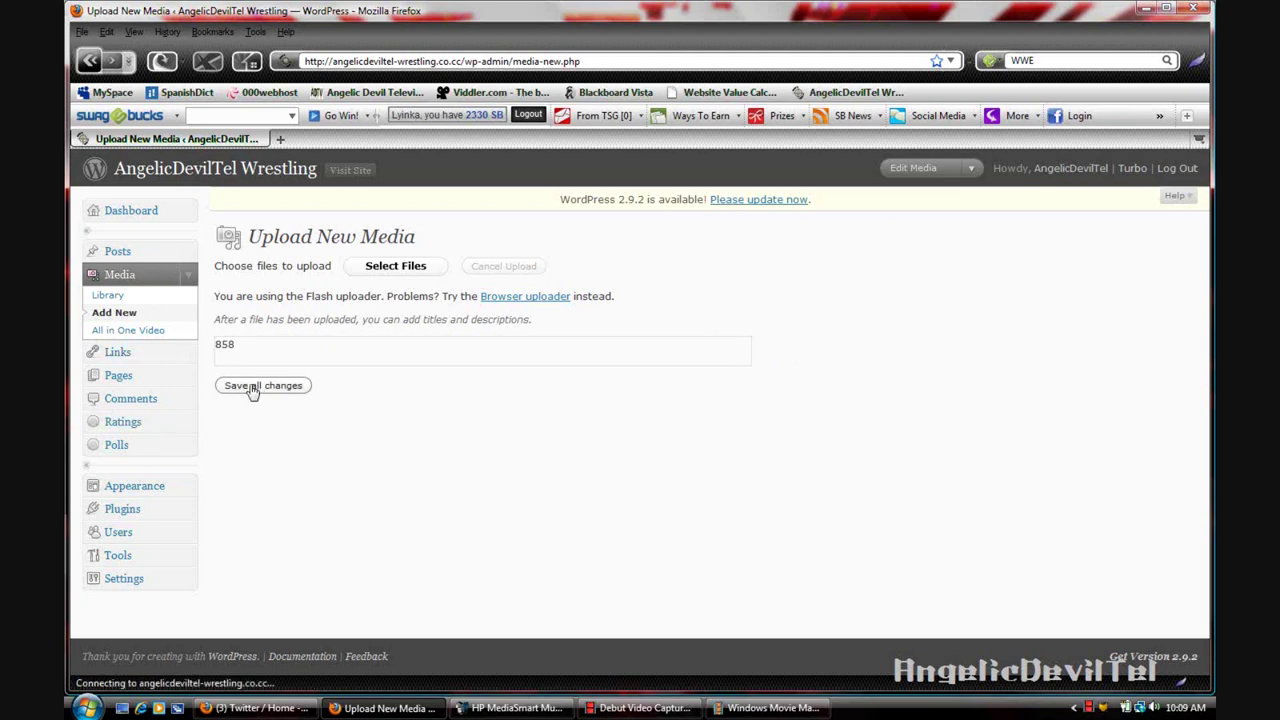